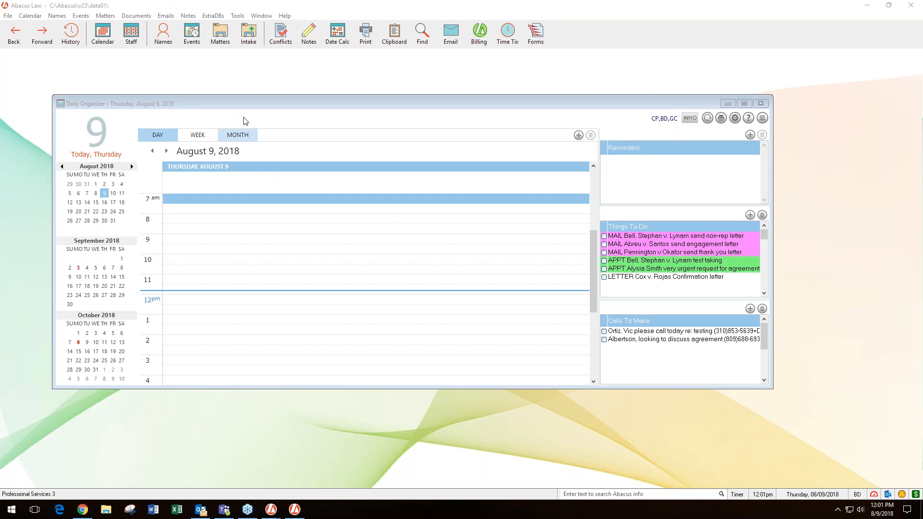
Open the PI-INJ matter opened 01/25/2017 with attorney DSW from the matters list
left_click(219, 40)
left_click(219, 43)
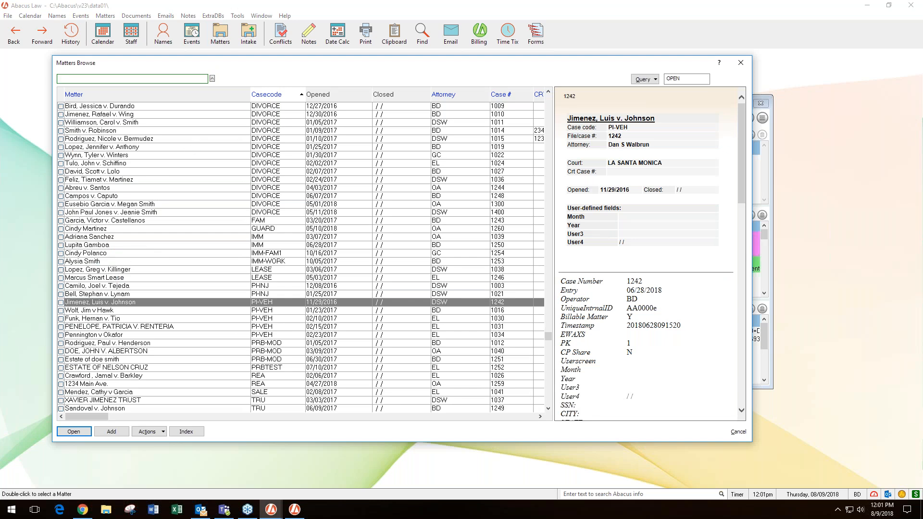
left_click(92, 260)
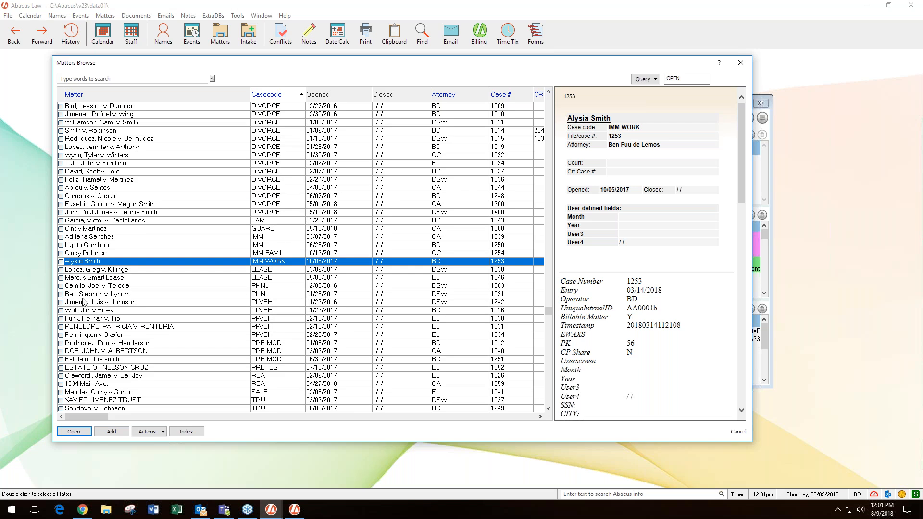
left_click(85, 294)
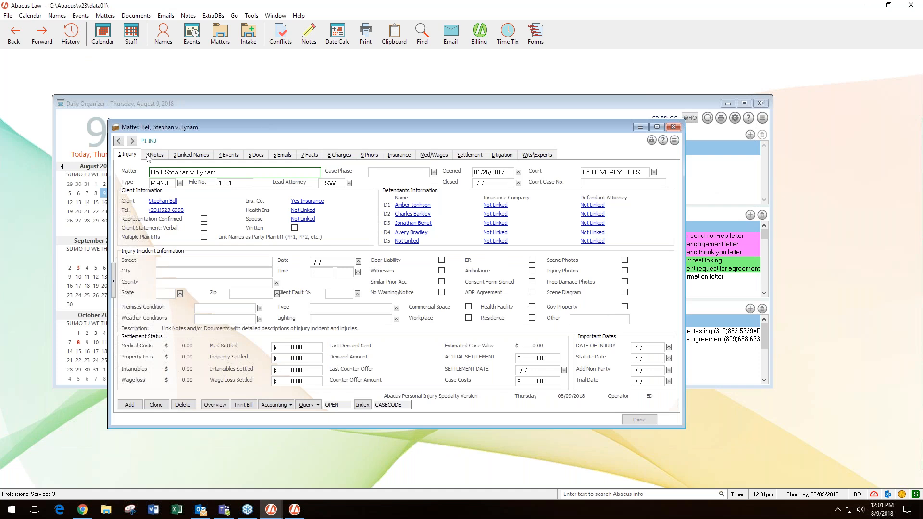
Review the matter's notes, injury details, events, documents and emails, including which entries are marked as billed
left_click(154, 155)
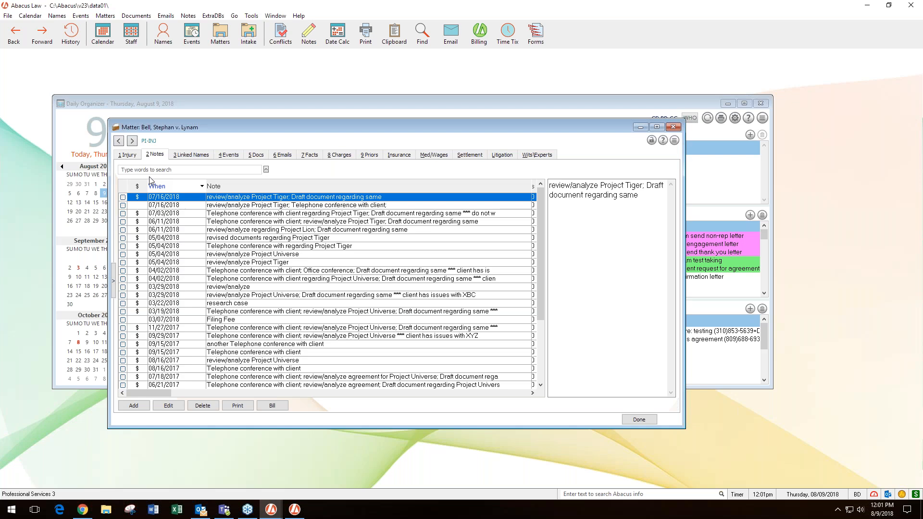
left_click(132, 158)
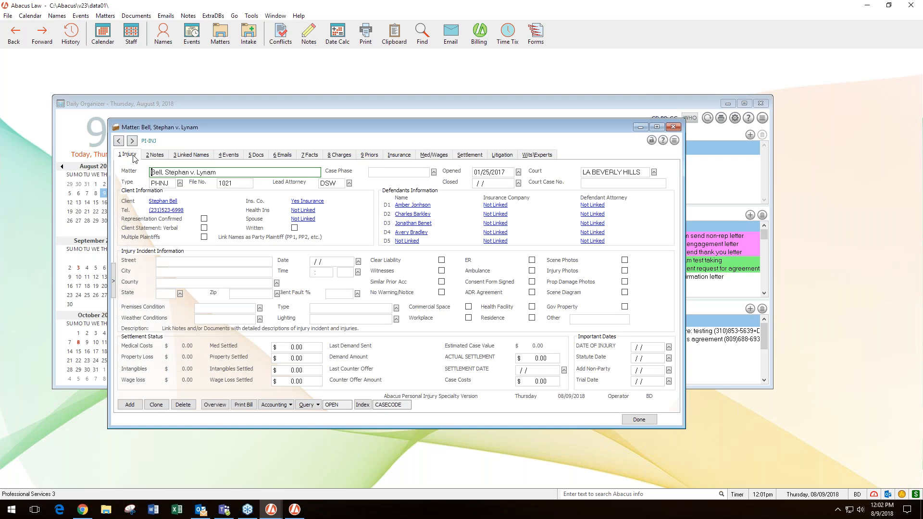
left_click(161, 156)
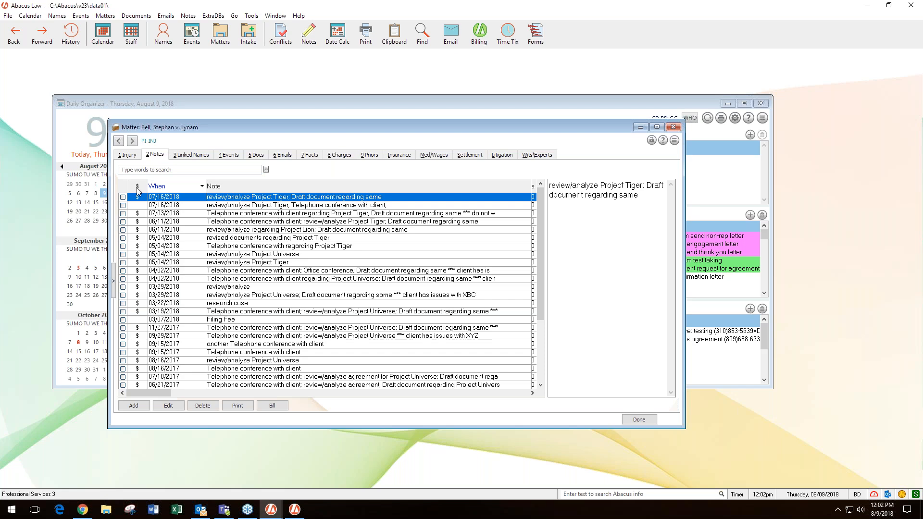
left_click(236, 155)
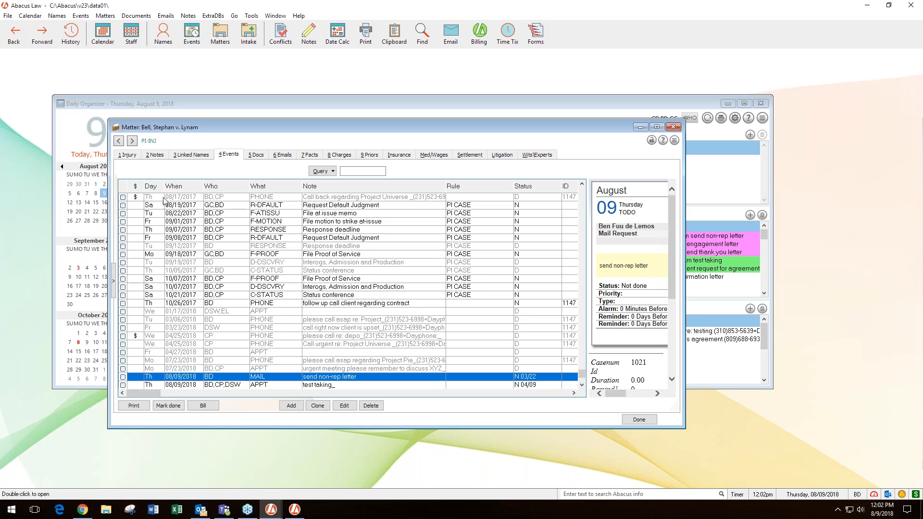
left_click(256, 156)
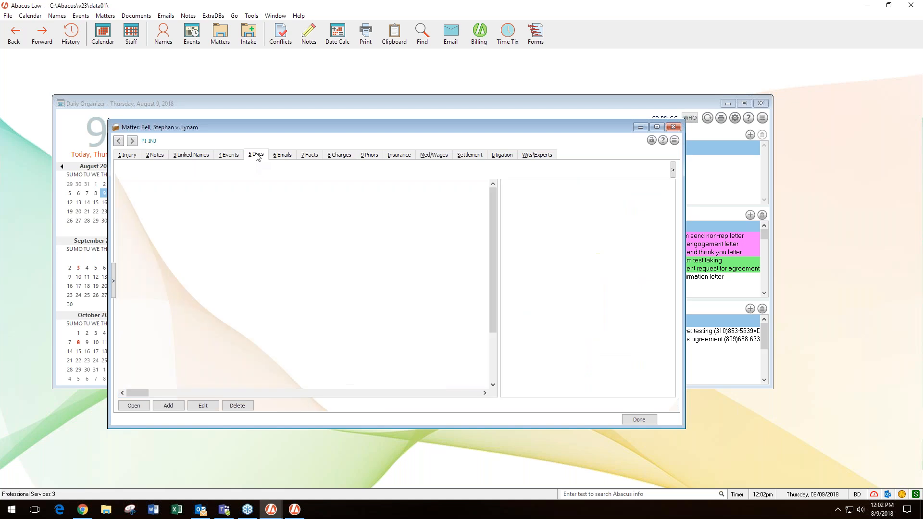
left_click(284, 155)
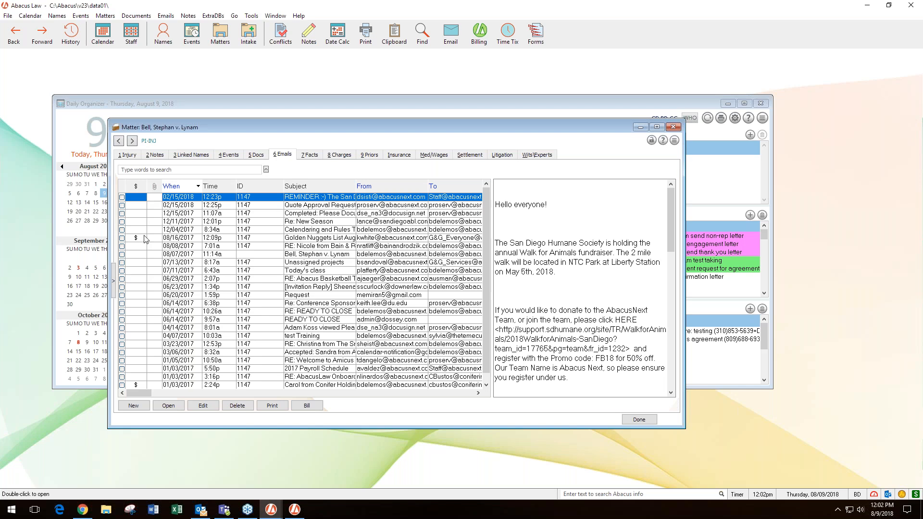
Add a new note to the matter, then start and stop its timer
left_click(156, 154)
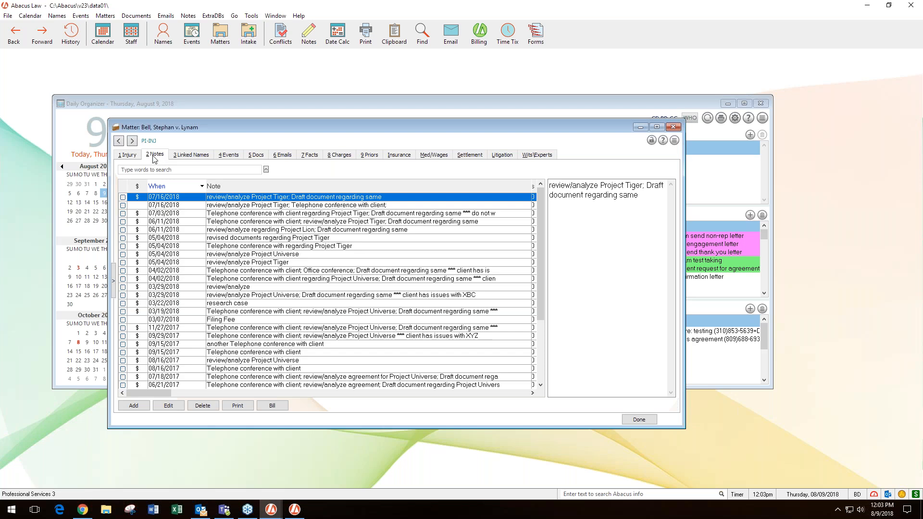
left_click(135, 406)
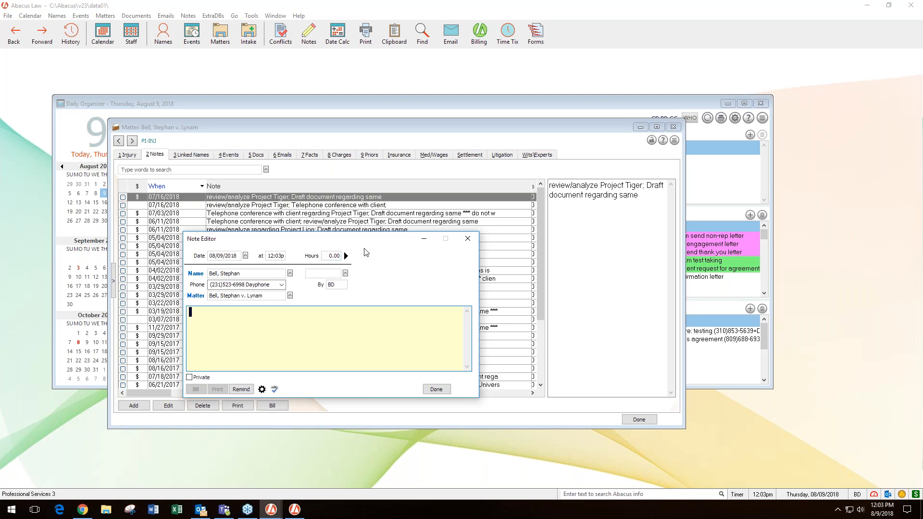
left_click(346, 256)
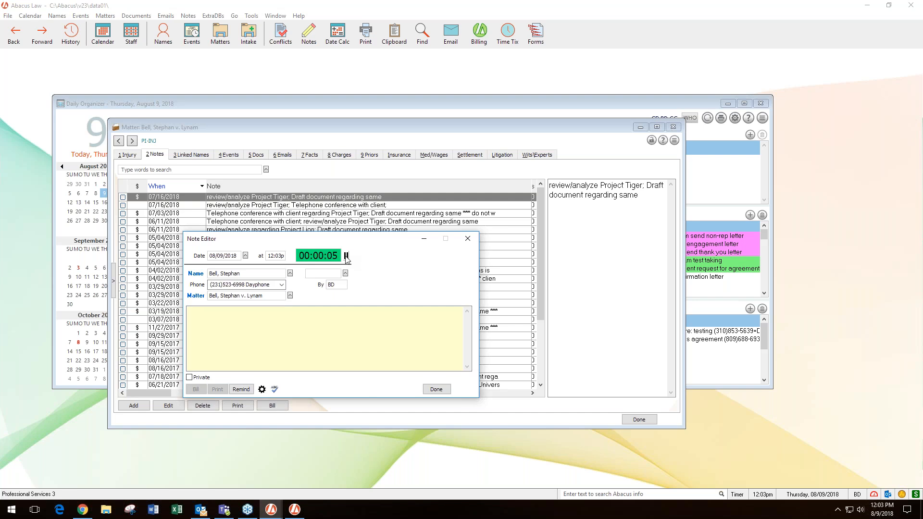
left_click(346, 256)
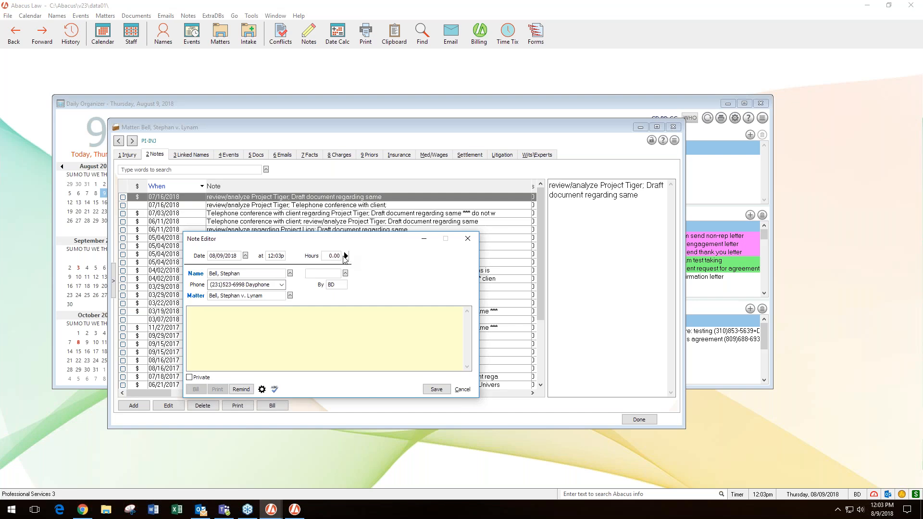
Set the note's date to August 6, 2018 using the calendar
left_click(245, 255)
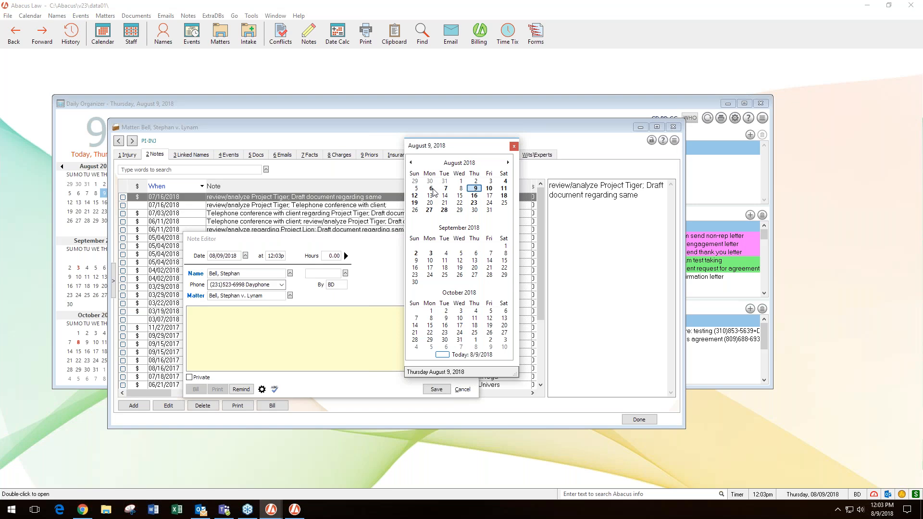
left_click(431, 188)
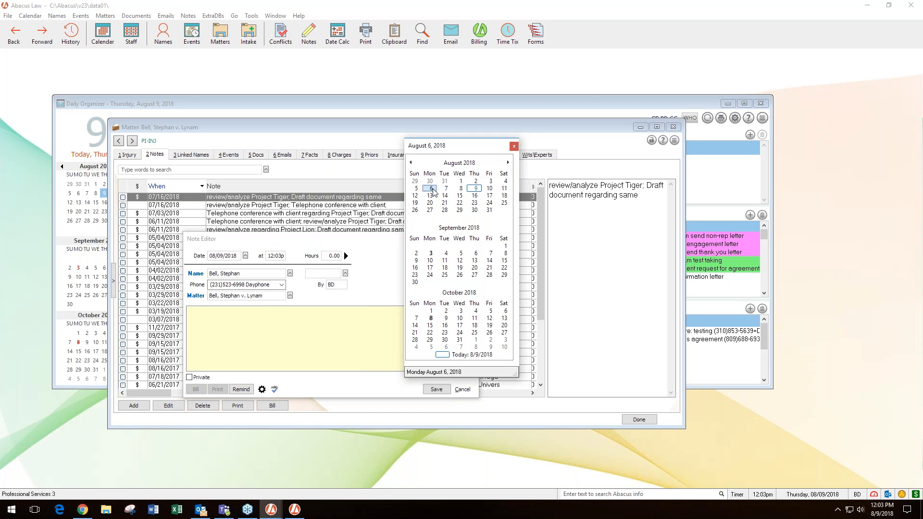
left_click(432, 189)
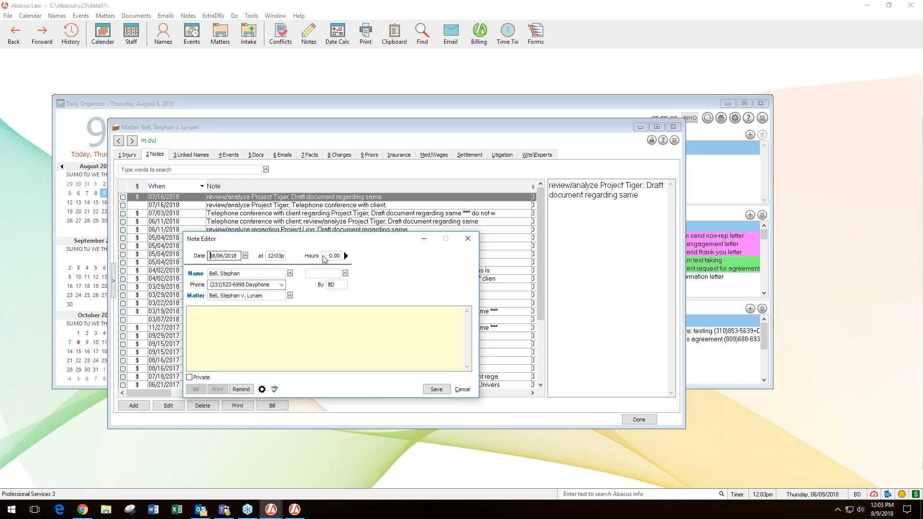
left_click(345, 256)
left_click(245, 255)
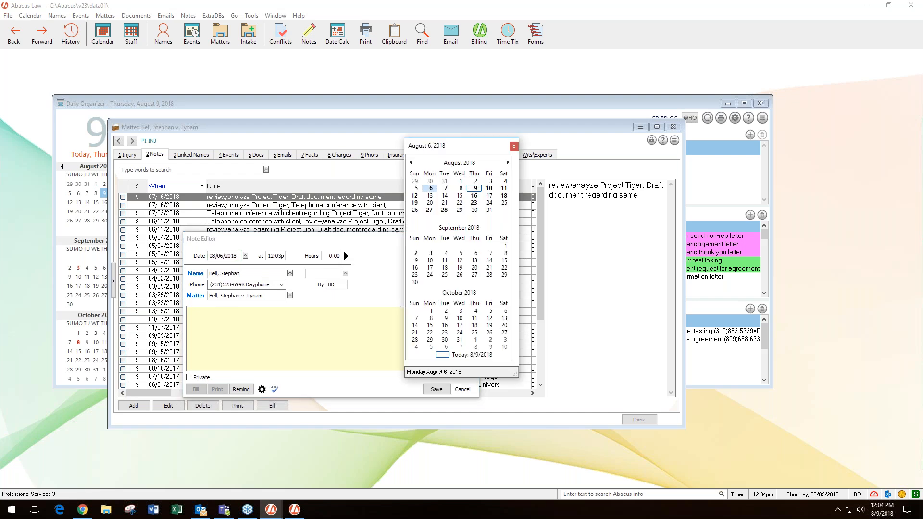
double_click(432, 191)
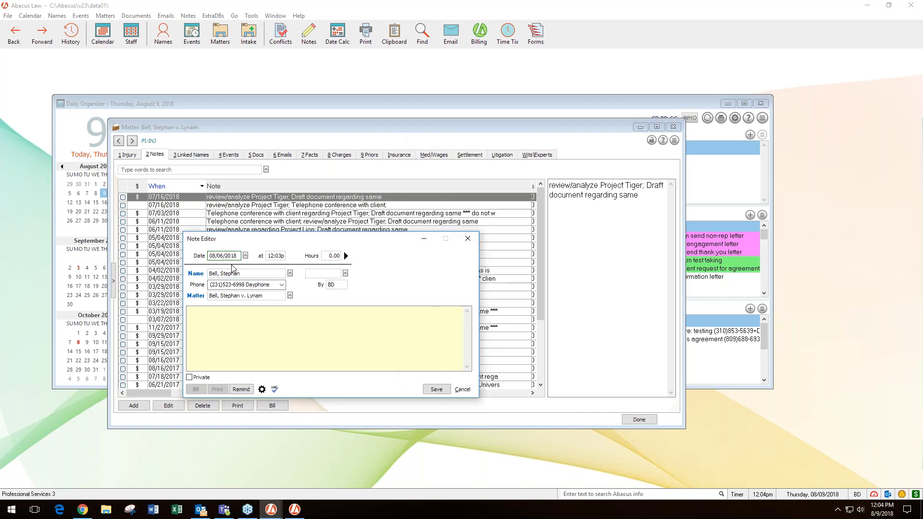
Set the note's date to August 9, 2018 and its hours to 1.5
left_click(246, 255)
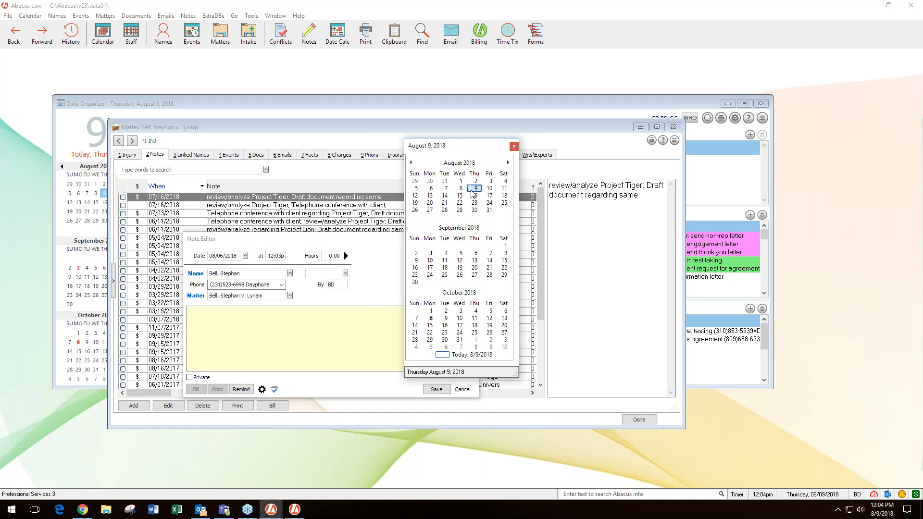
double_click(473, 193)
left_click(330, 255)
double_click(330, 255)
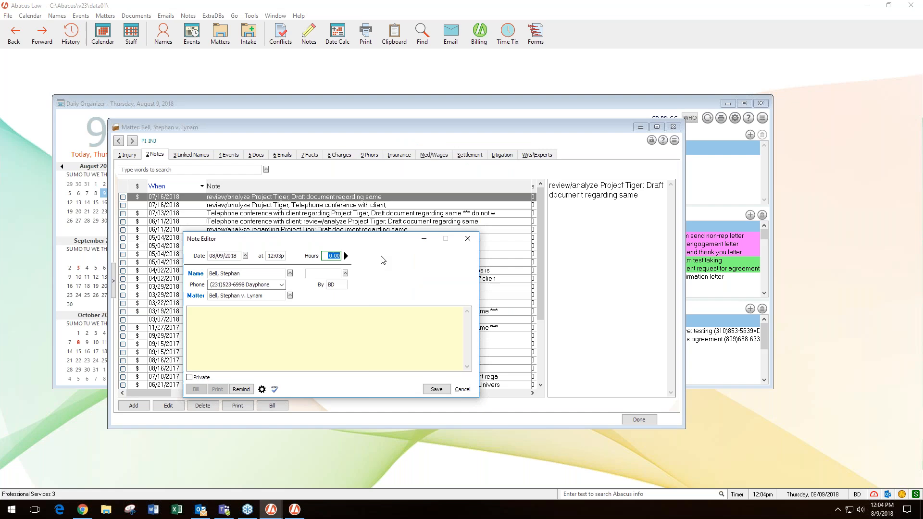
type("1.5")
key("Tab")
Search the valid note types for "review" and assign the RUU (Review) type to the note
left_click(345, 273)
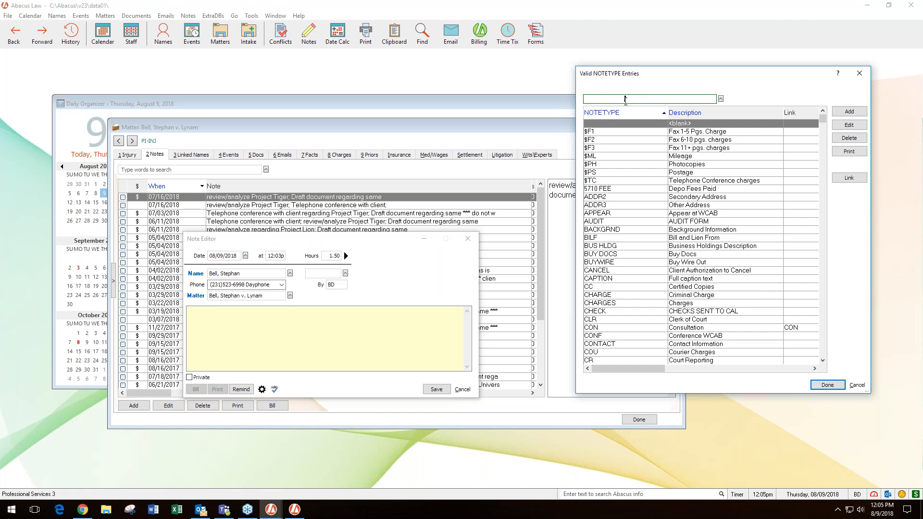
type("re")
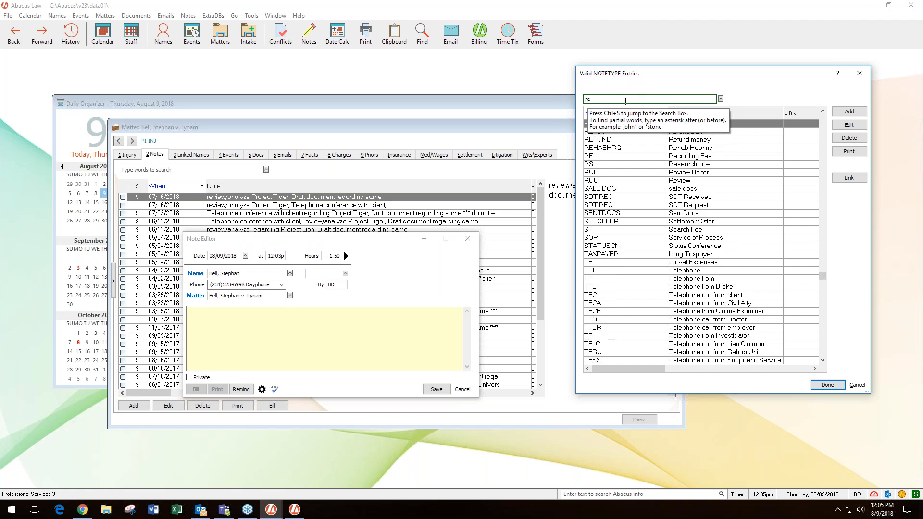
type("view")
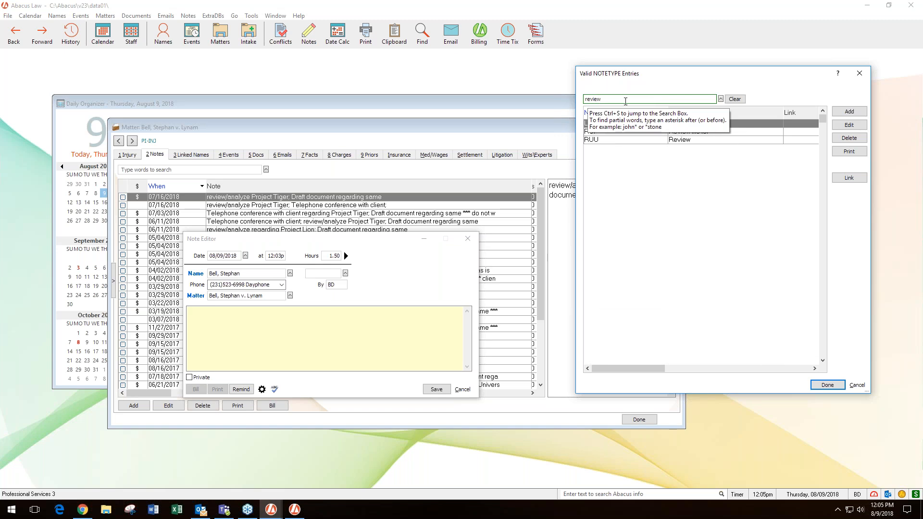
left_click(607, 140)
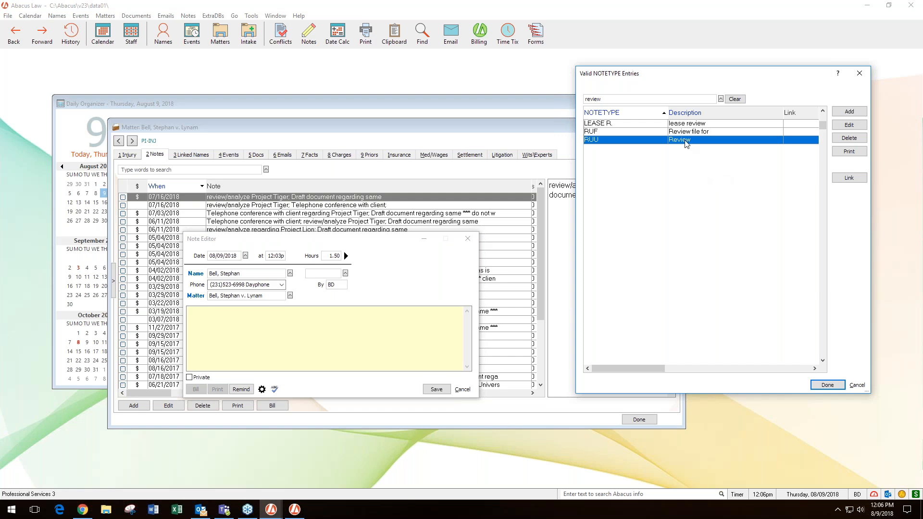
left_click(827, 386)
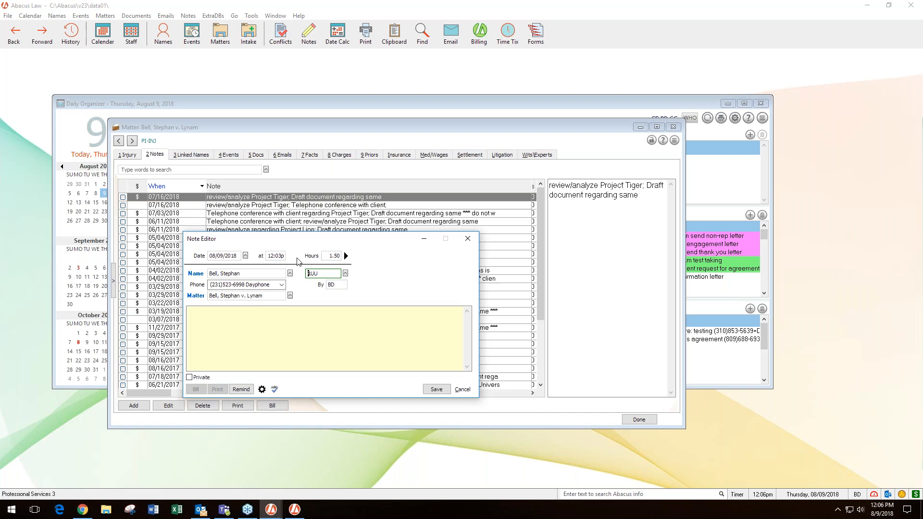
Enter the note text "review agreement; Telephone conference with client;", using the text macro tcw for "Telephone conference with"
left_click(308, 273)
left_click(328, 285)
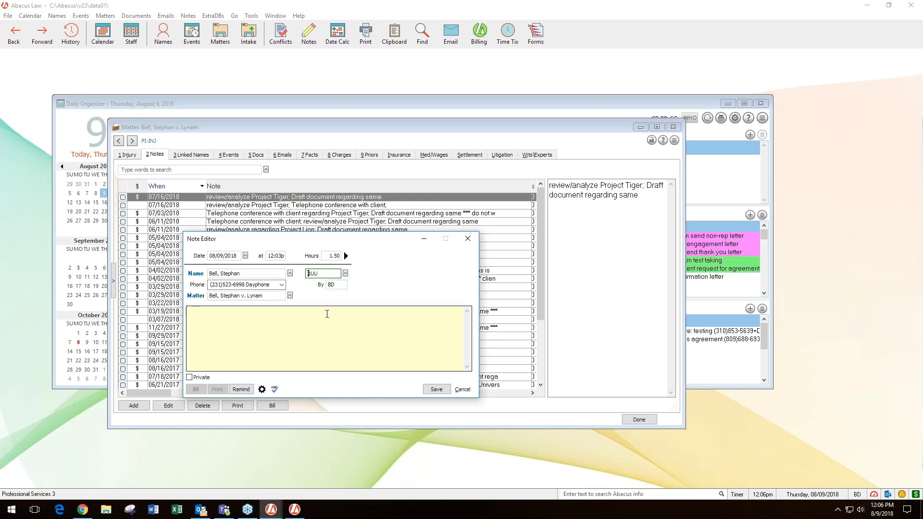
left_click(303, 315)
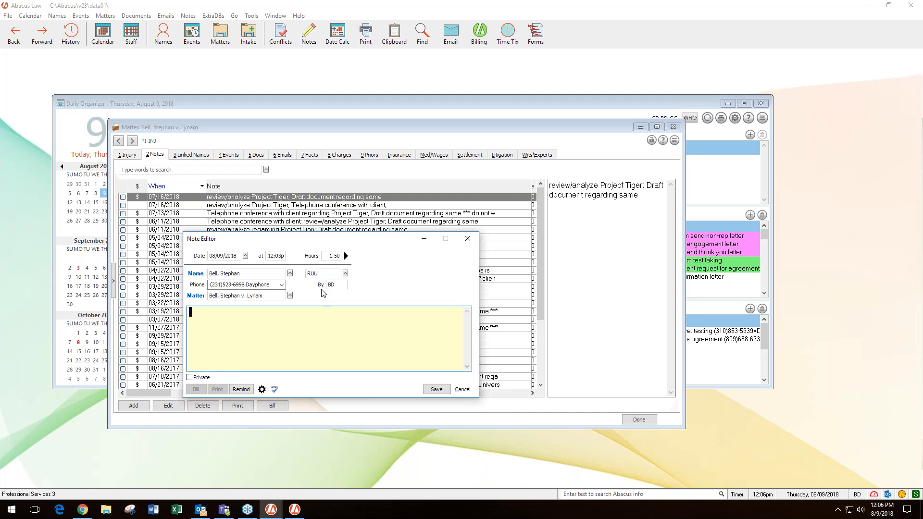
left_click(339, 284)
key("Tab")
left_click(333, 284)
type("review agreement")
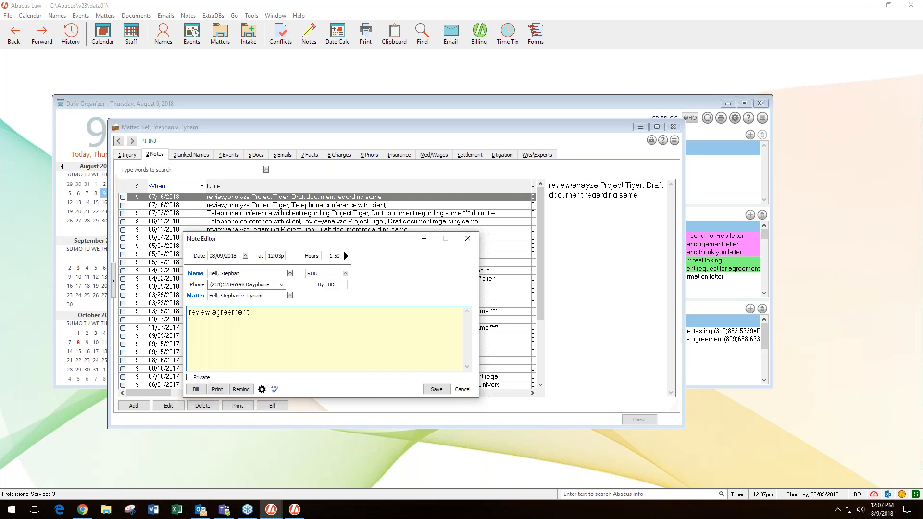
type(";")
type("tcw")
type("client;")
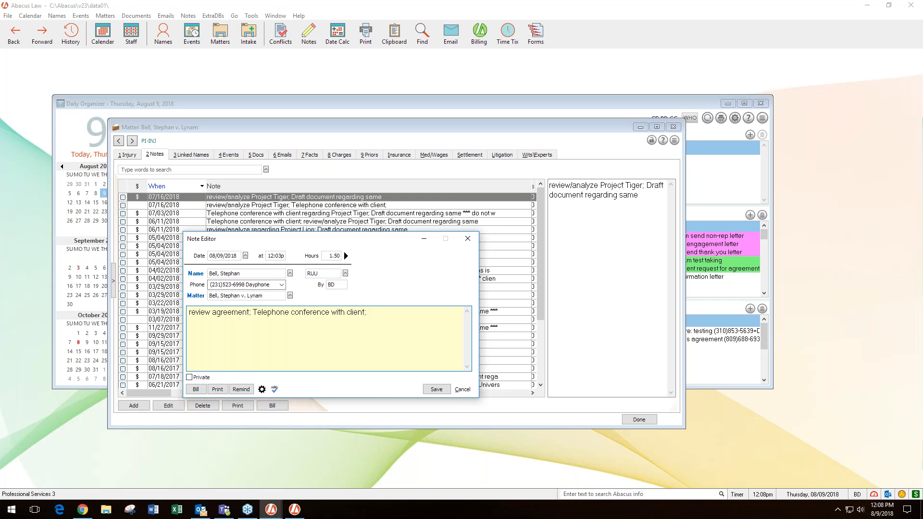
Append "review/analyze Project Tiger" to the note text, using the text macro pt for the project name
type("rev")
key("BackSpace")
key("BackSpace")
type("eview/analyze pt")
Open the text macro list and examine the telephone macros t/c, tc, tcc and tcw
key("F11")
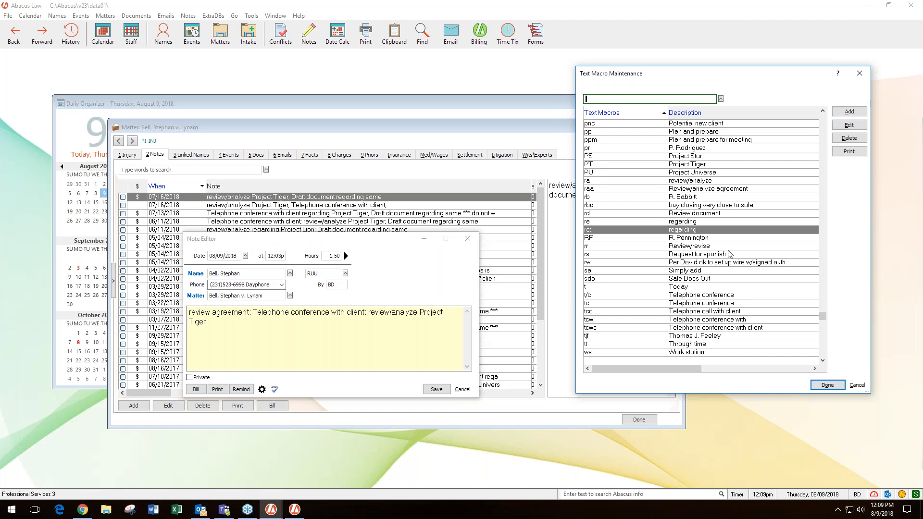
left_click(688, 296)
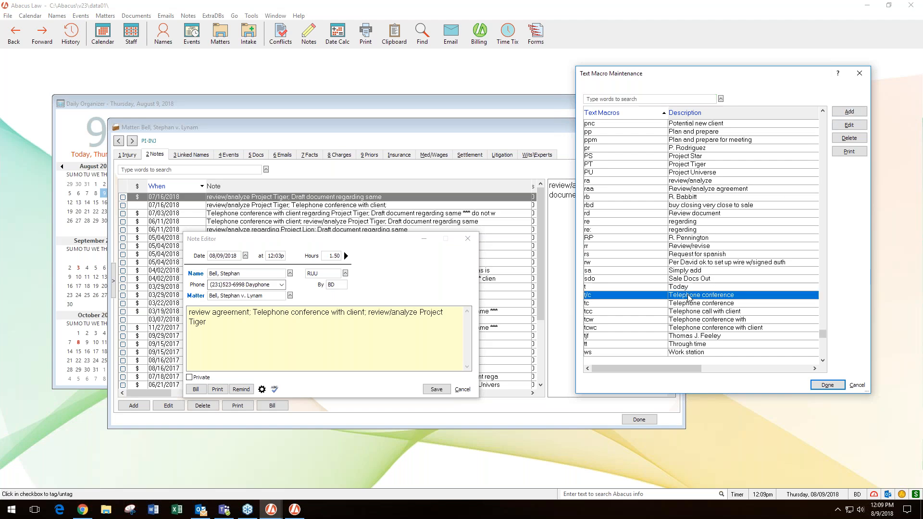
left_click(690, 304)
left_click(678, 314)
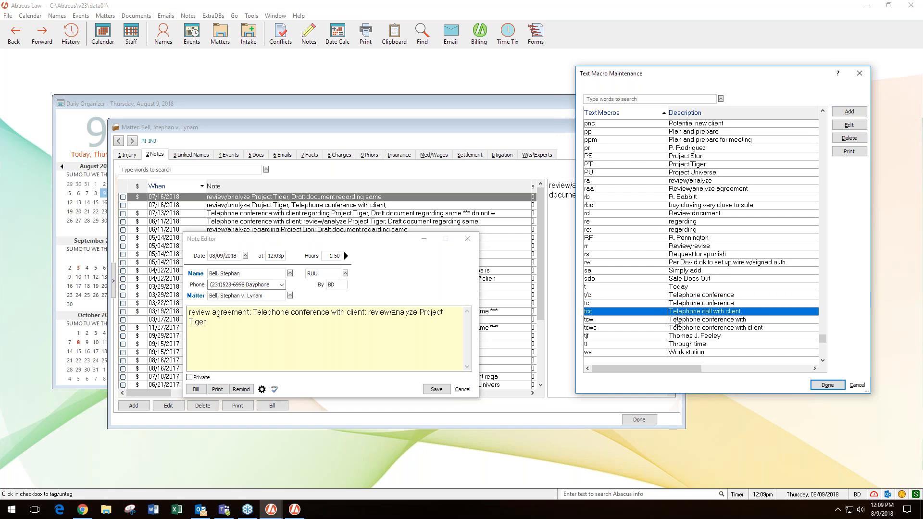
left_click(677, 322)
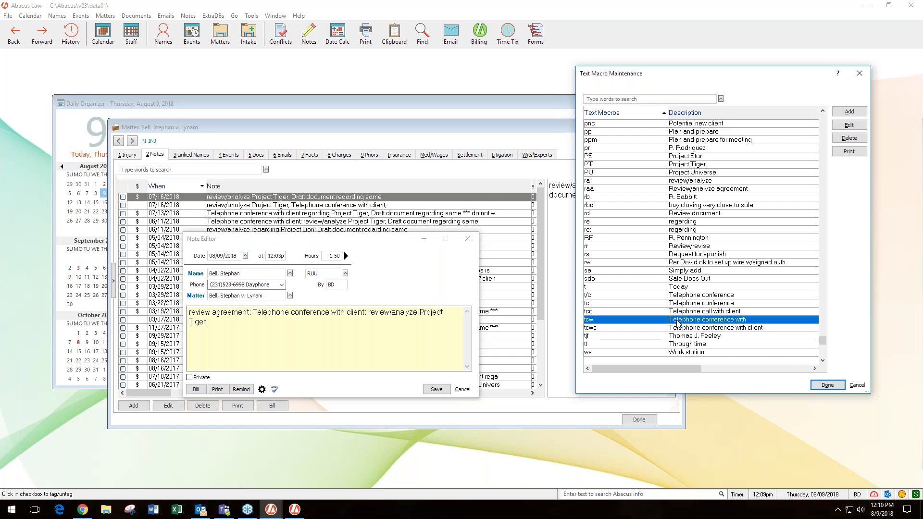
left_click(679, 307)
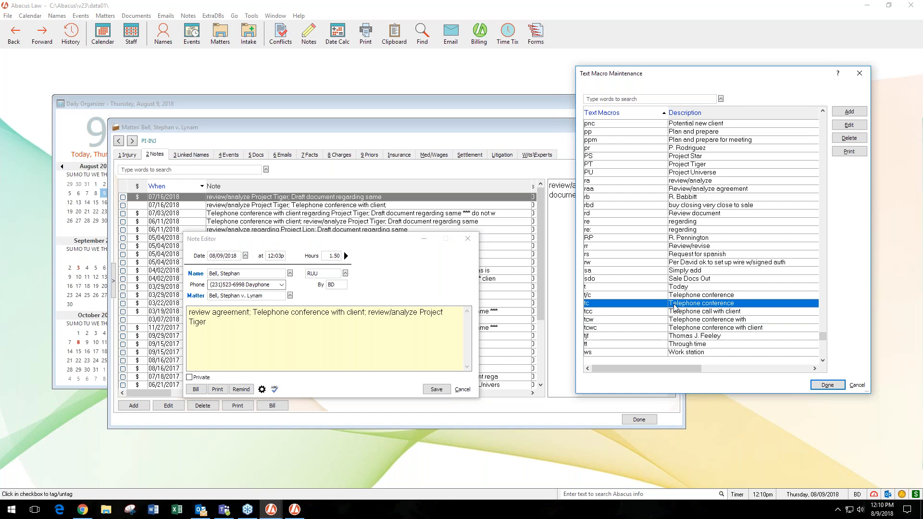
left_click(646, 296)
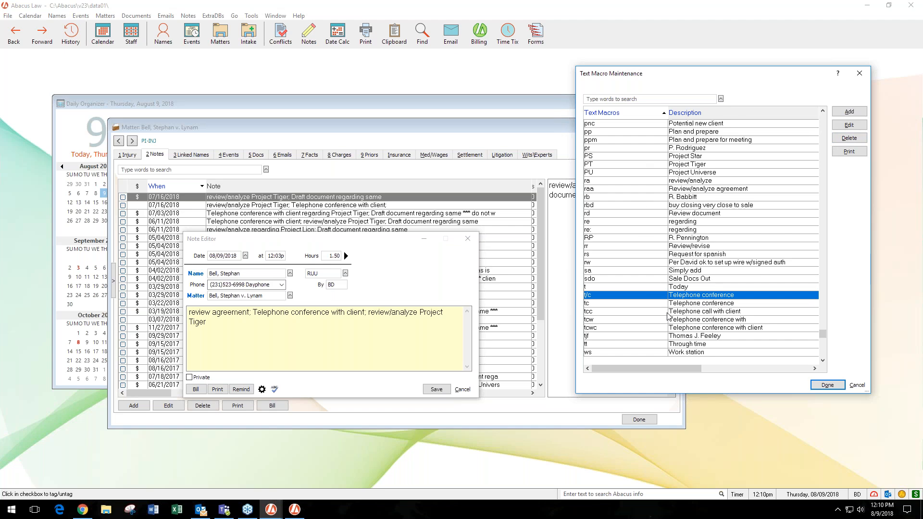
Add a text macro with the code ve and the description "Very easy"
left_click(849, 112)
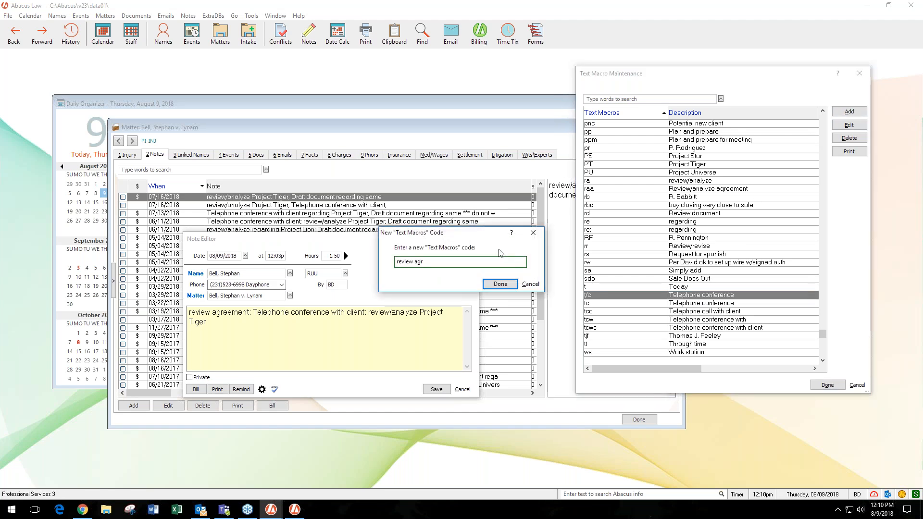
left_click_drag(433, 262, 395, 262)
type("ve")
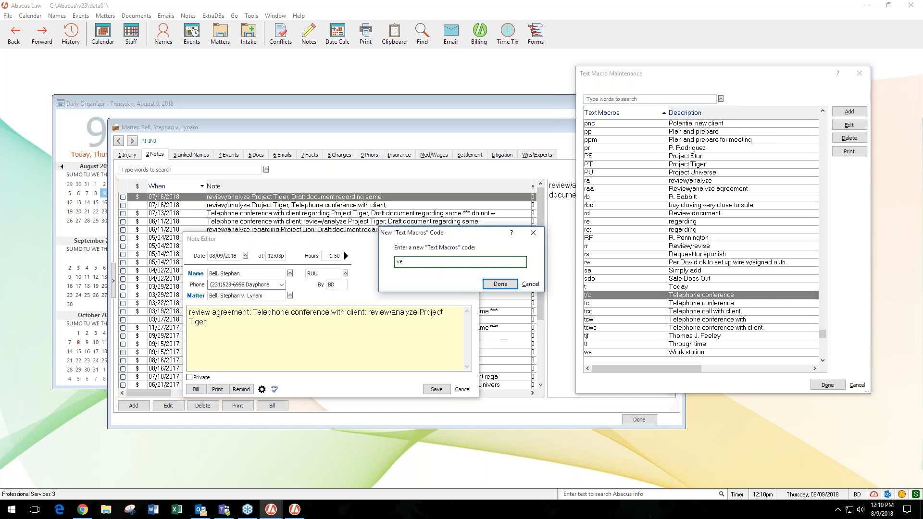
left_click(499, 284)
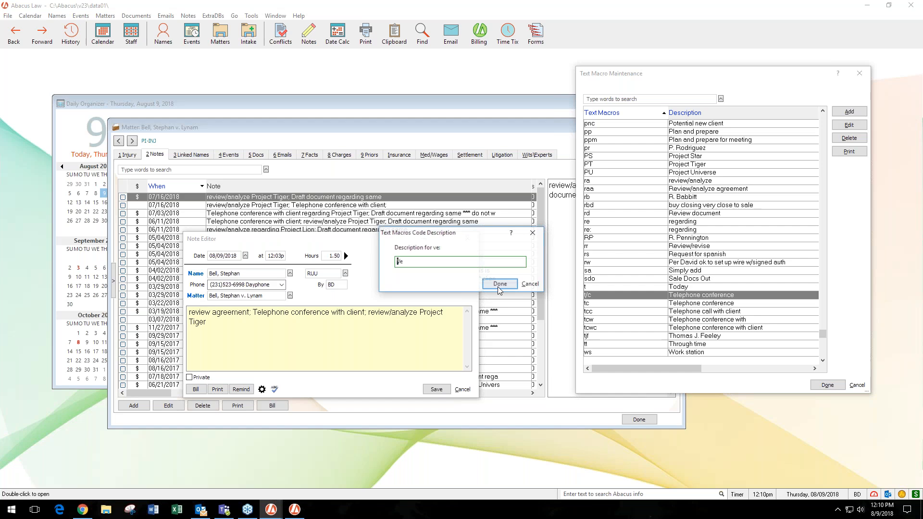
type("ry easy")
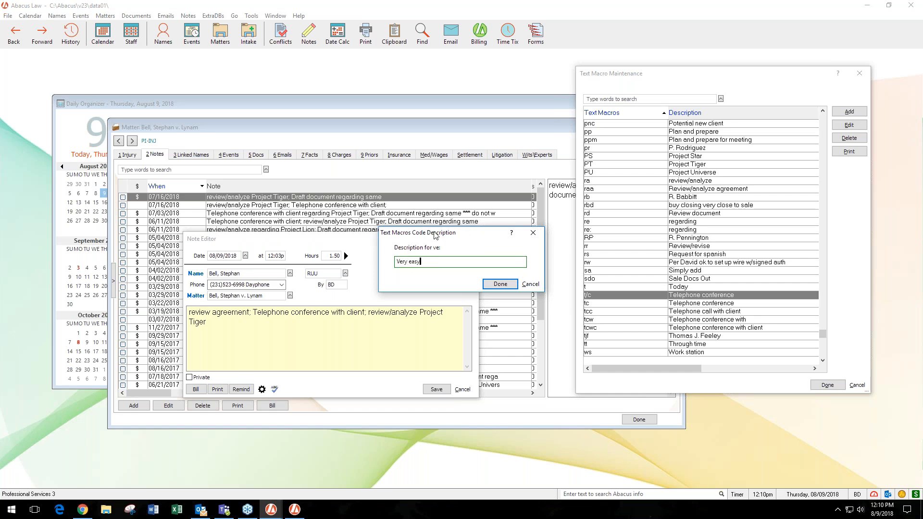
left_click(499, 284)
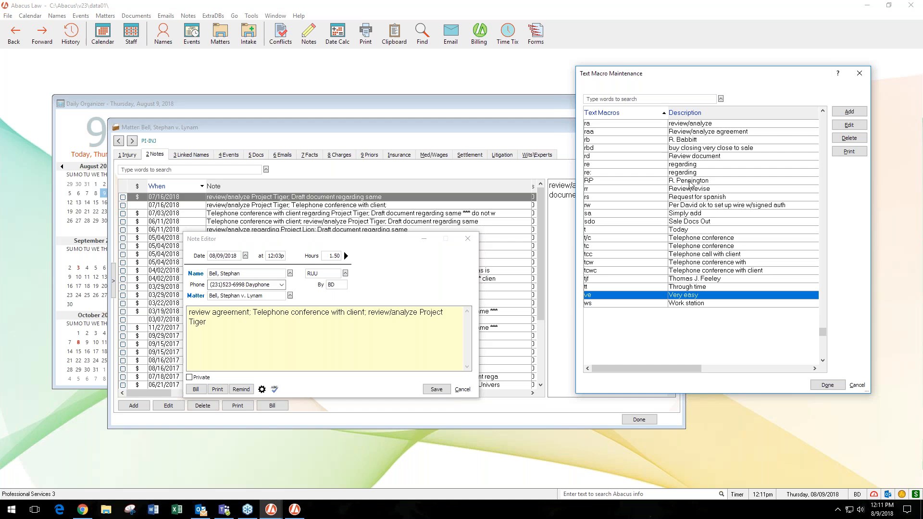
Close the text macro list and append "; Very easy" to the note text using the macro ve
left_click(827, 385)
key("ctrl+shift+Left")
key("ctrl+shift+Left")
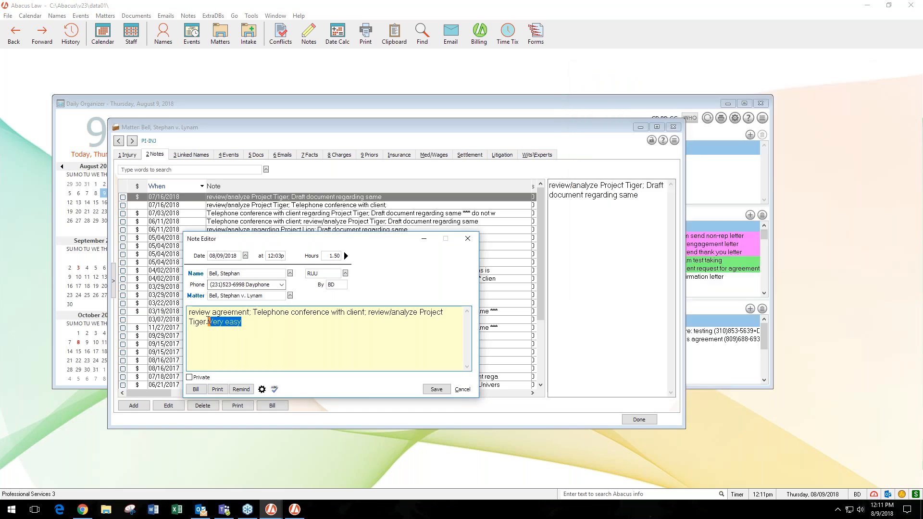
key("BackSpace")
type("; ve")
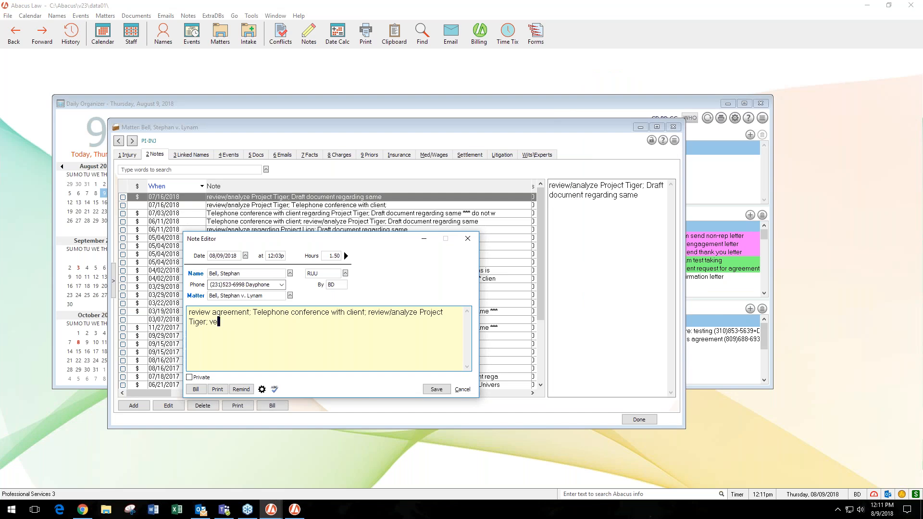
key("space")
Delete the text macro ve from the text macro list and close the list
key("ctrl+m")
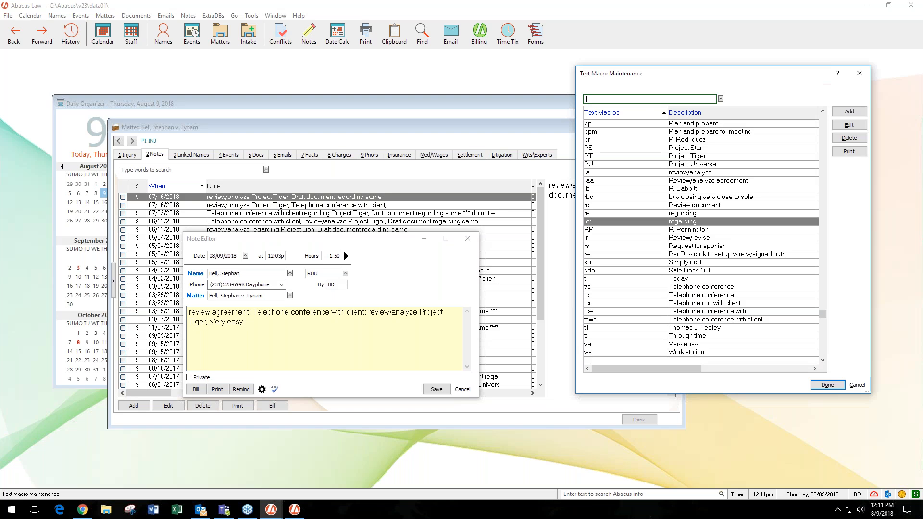
left_click(618, 345)
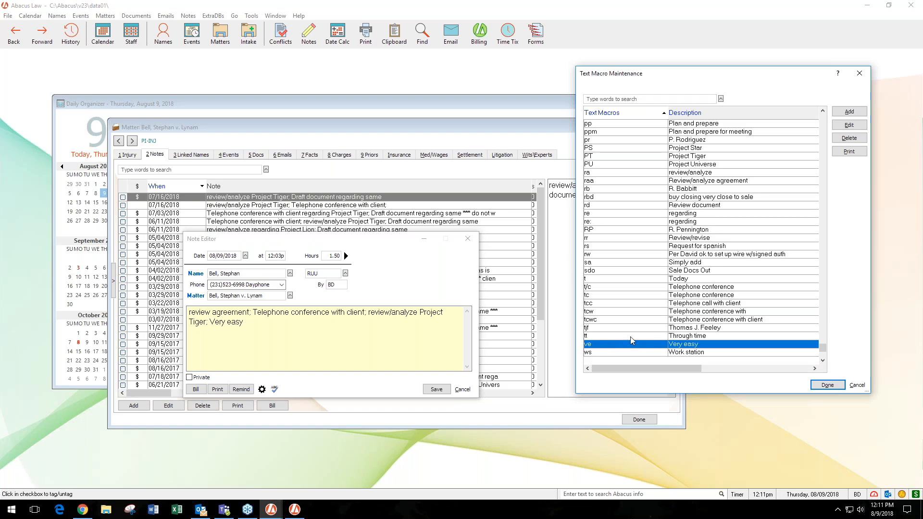
left_click(850, 139)
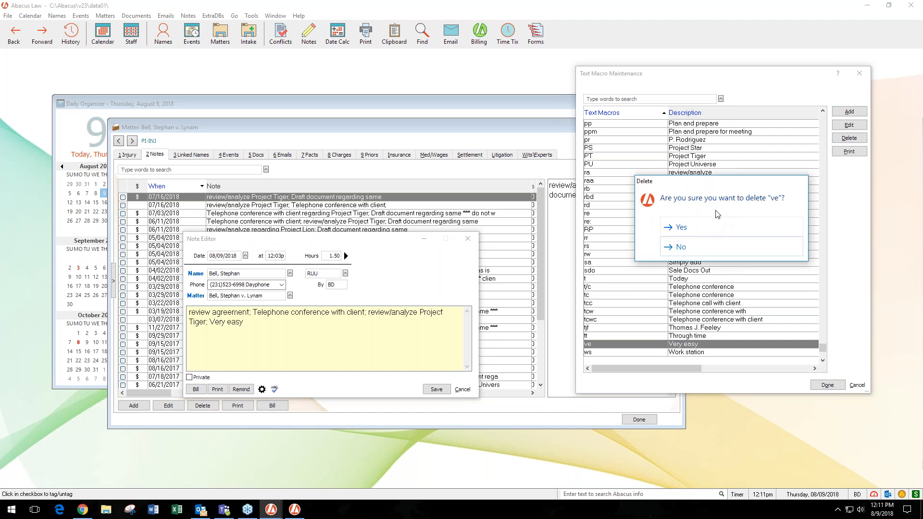
left_click(688, 235)
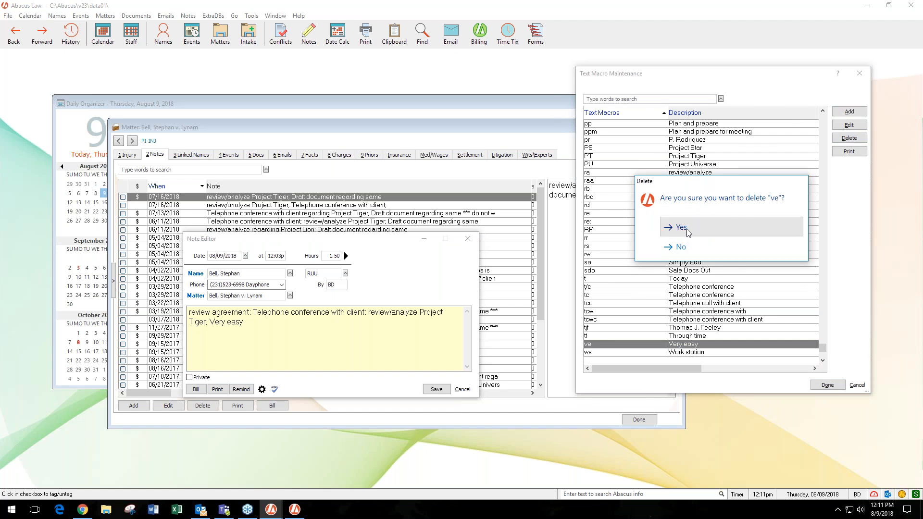
left_click(826, 386)
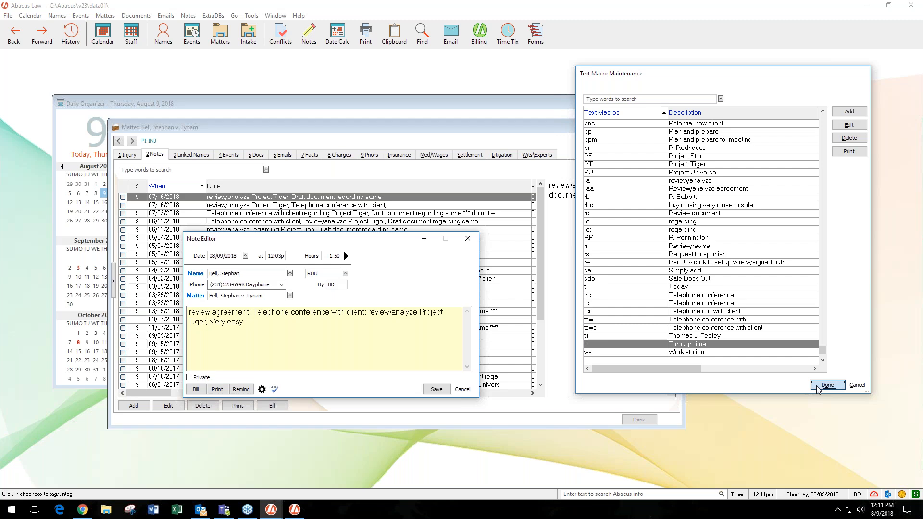
Remove the trailing "; Very easy" so the note text ends with "review/analyze Project Tiger", and save the note
left_click_drag(295, 323, 210, 323)
key("Delete")
type("ve")
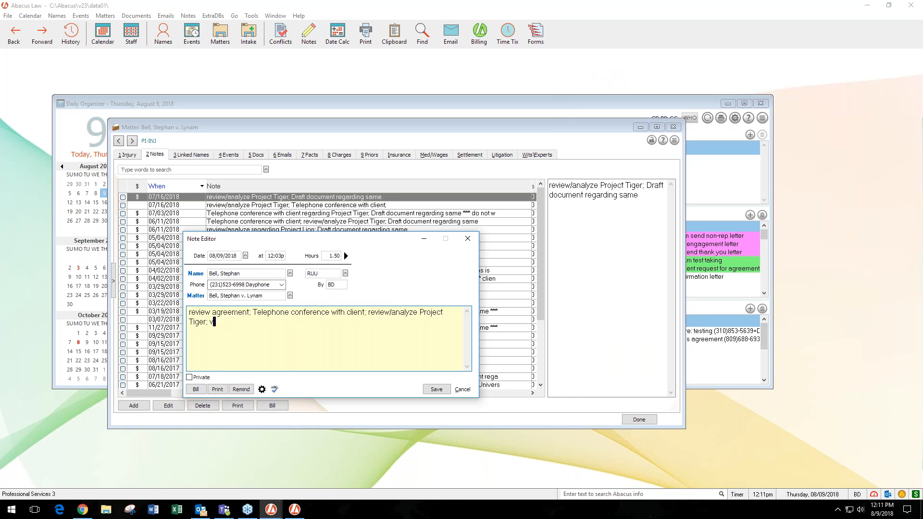
key("BackSpace")
key("BackSpace")
key("BackSpace")
left_click(438, 391)
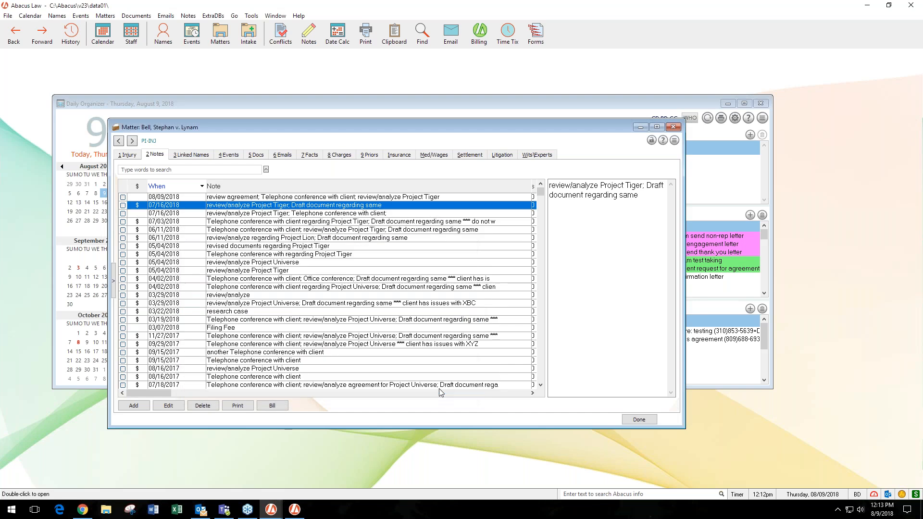
Reopen the 08/09/2018 note and append "; Draft document regarding same", using the text macro dd
left_click(154, 198)
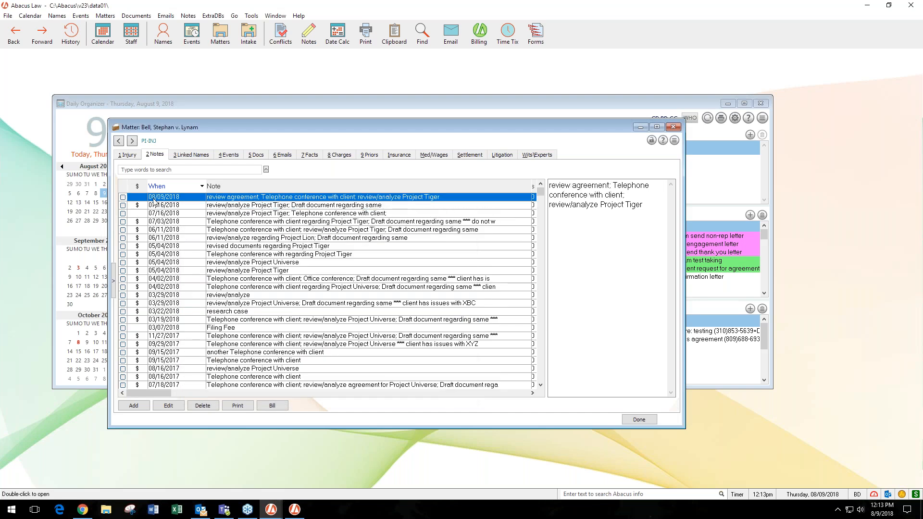
double_click(154, 201)
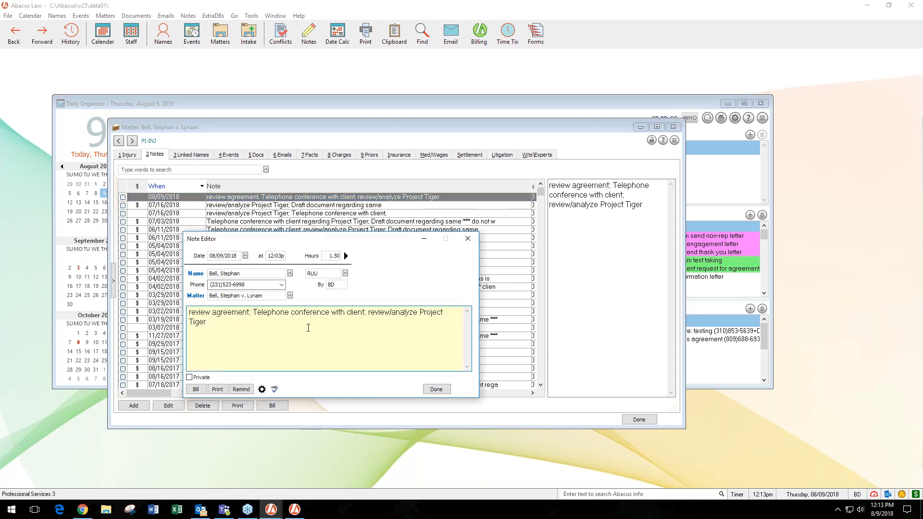
type(";")
type(" dd")
type("raft document r")
type("egarding samew")
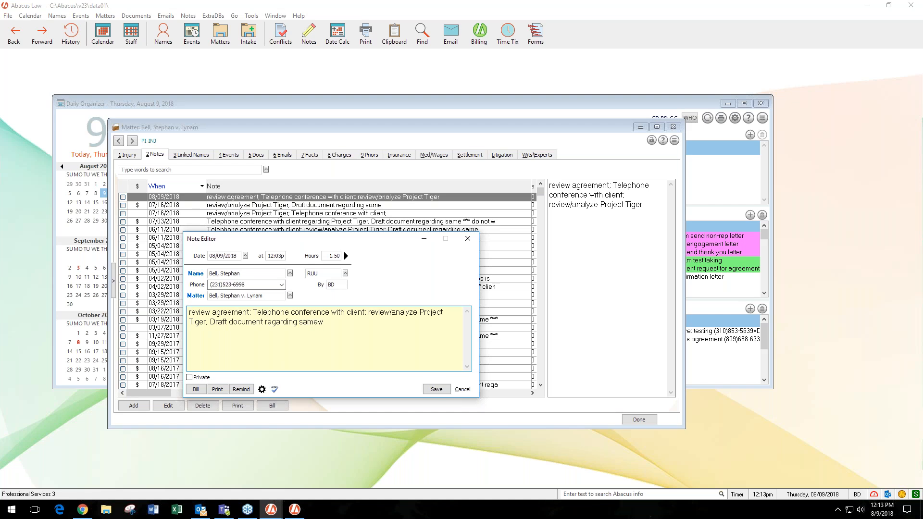
key("BackSpace")
Set the note's hours to 2.00
left_click(326, 257)
left_click_drag(330, 255, 341, 256)
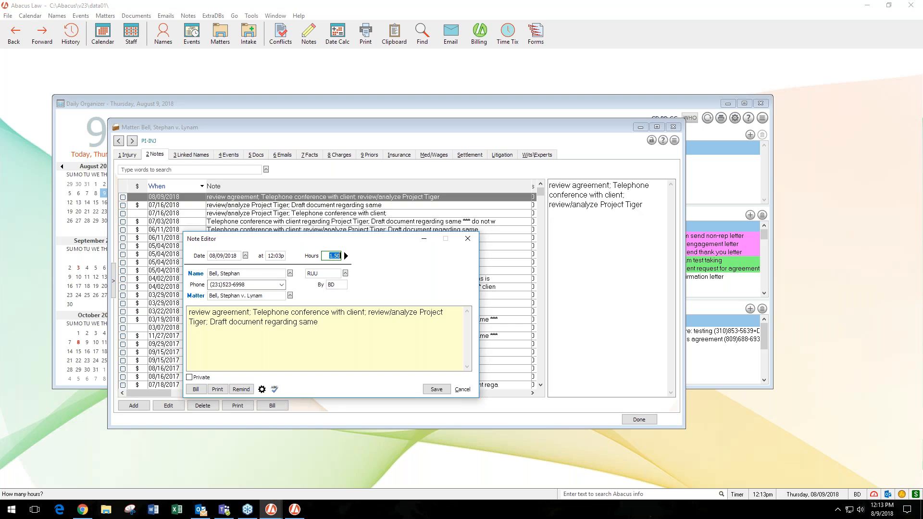
type("2.")
key("Return")
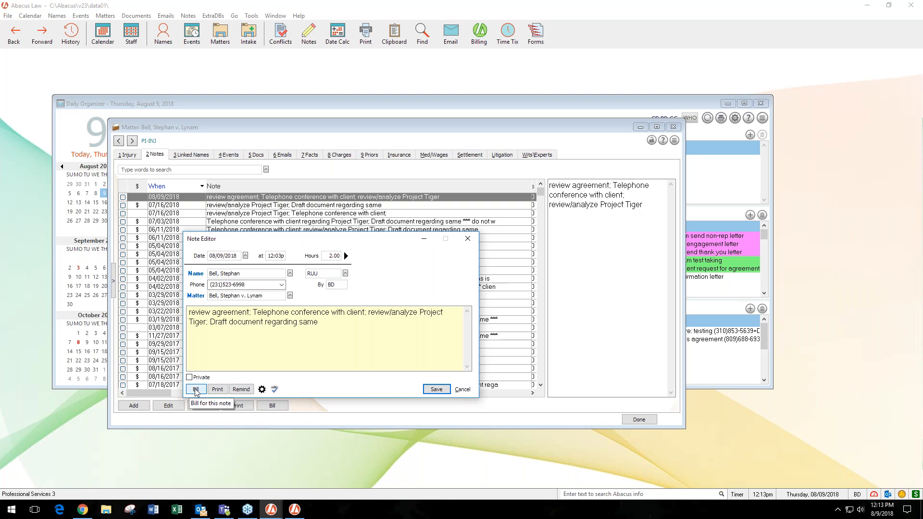
Append the internal comment "*** do not show on bill" to the end of the note text
left_click(342, 321)
type("***")
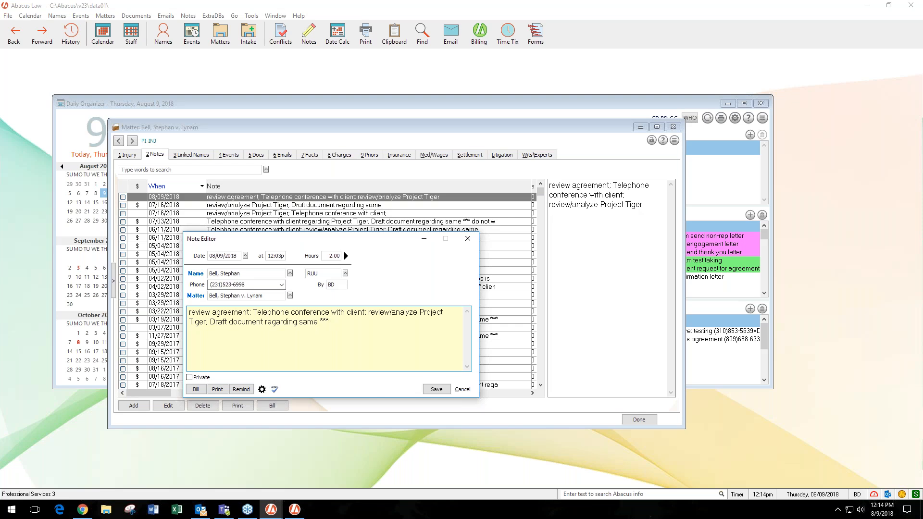
type("do not show on bill")
left_click_drag(320, 321, 188, 311)
left_click_drag(330, 321, 390, 321)
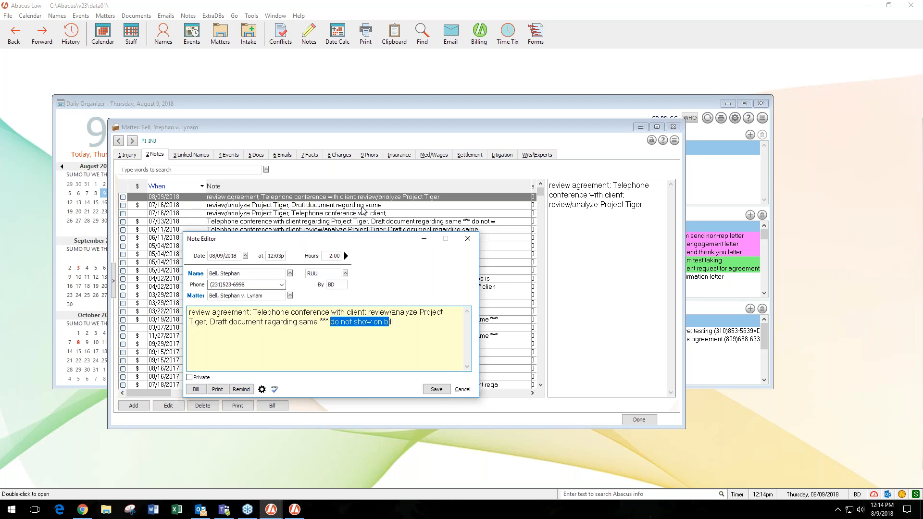
left_click(395, 343)
Bill the note to accounting, check the new time ticket's date of service and billable hours, and save the ticket
left_click(196, 389)
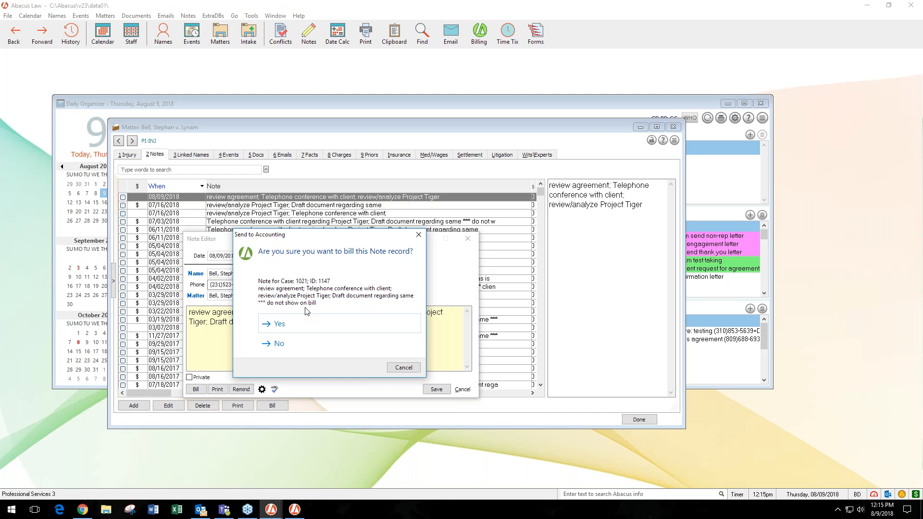
left_click(293, 329)
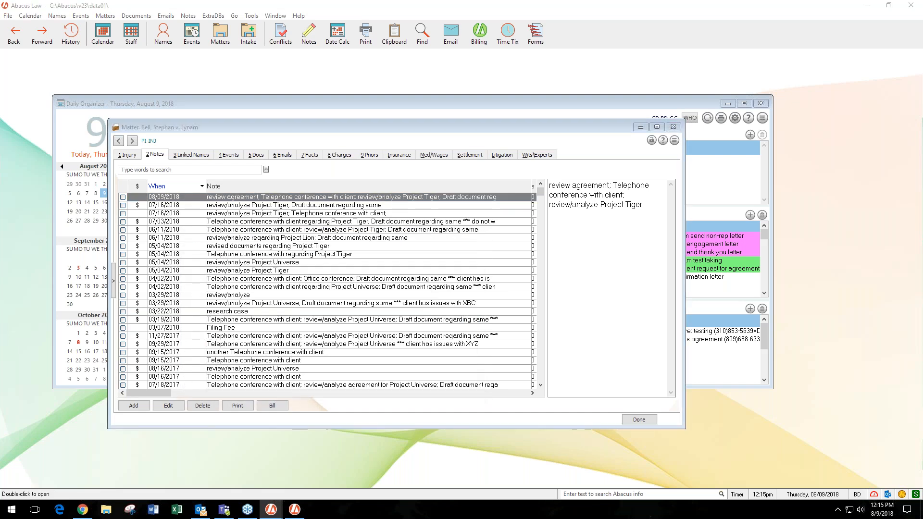
left_click_drag(329, 104, 512, 105)
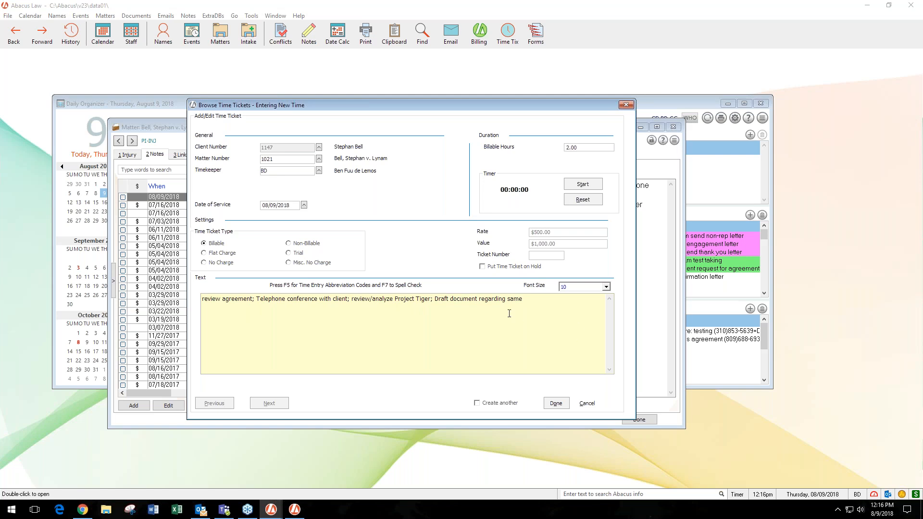
left_click(281, 206)
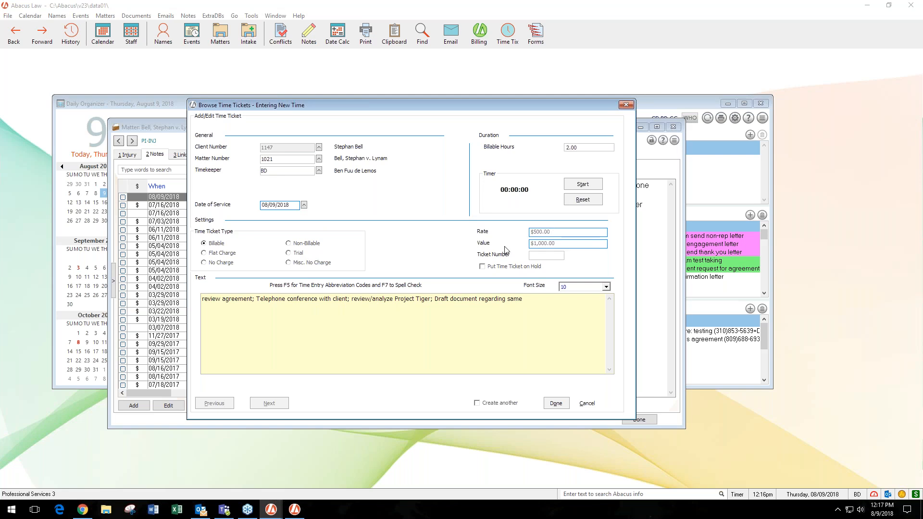
left_click(574, 147)
left_click(555, 403)
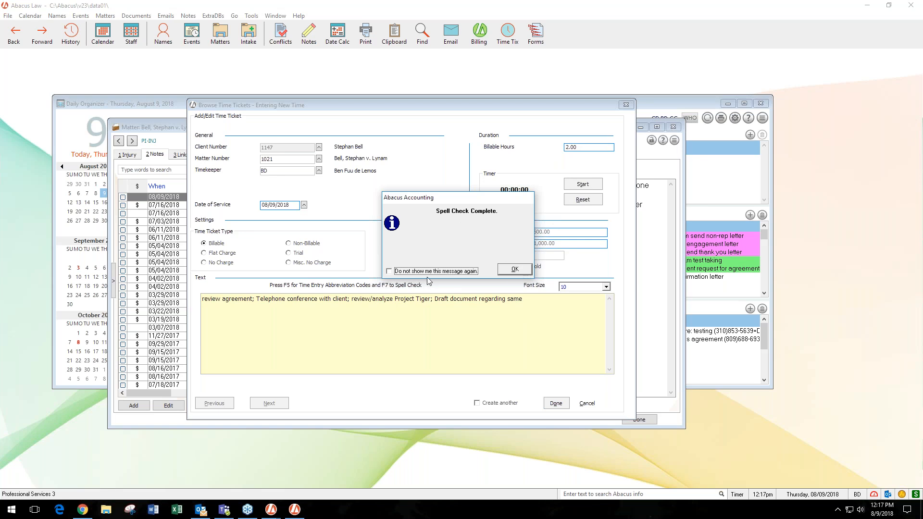
left_click(513, 269)
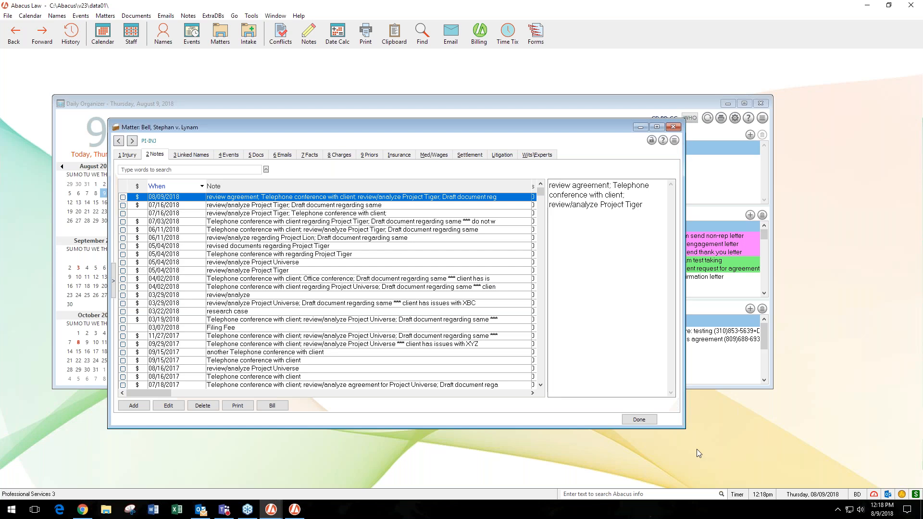
View the timekeeper's activity summary of hours and amounts billed for 08/09/2018, and close it
left_click(902, 500)
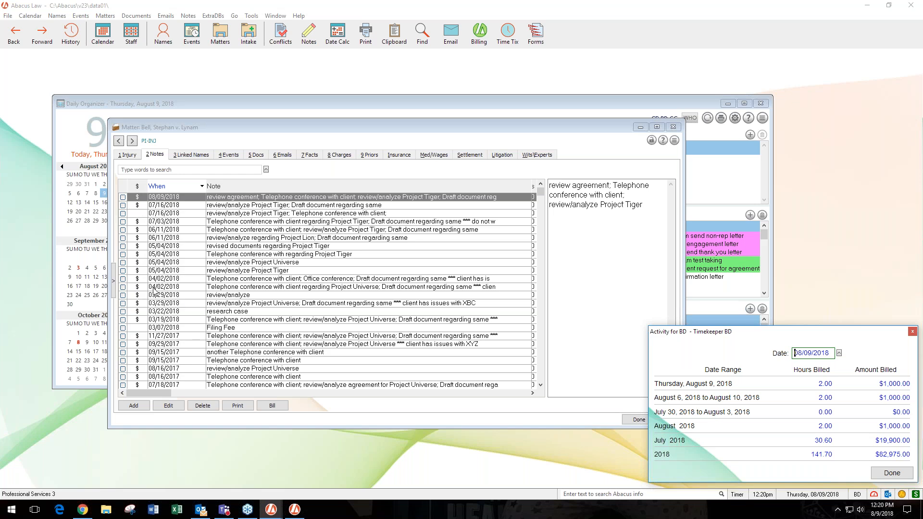
left_click(912, 332)
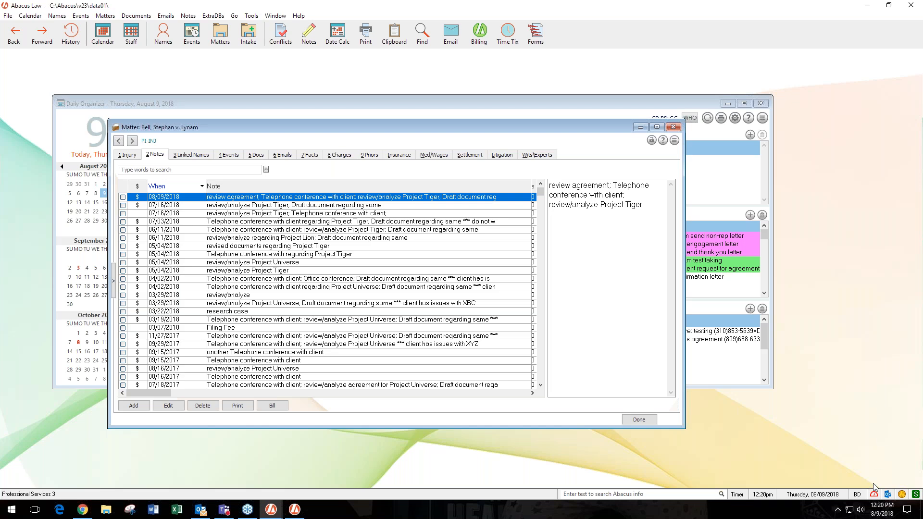
Open the dashboard, look through the apps that can be added to it, and examine the Billable Time or Dollars chart
left_click(874, 495)
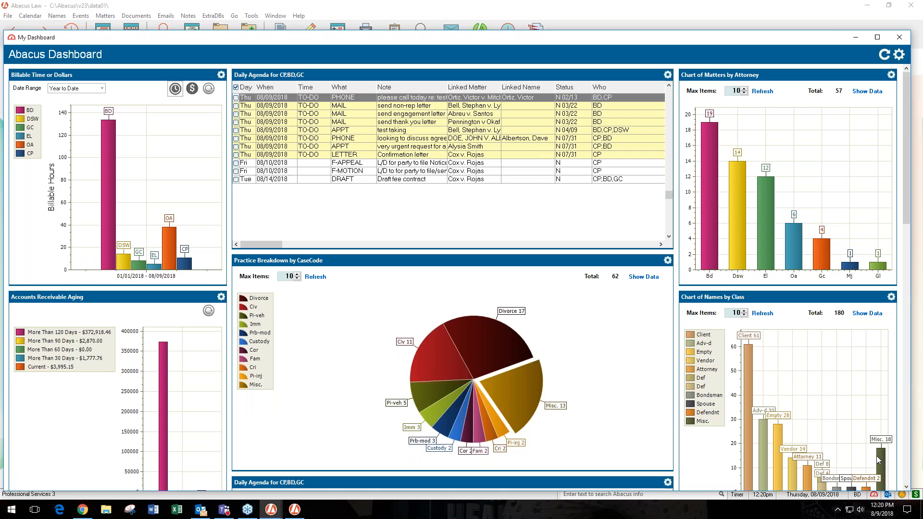
left_click(859, 37)
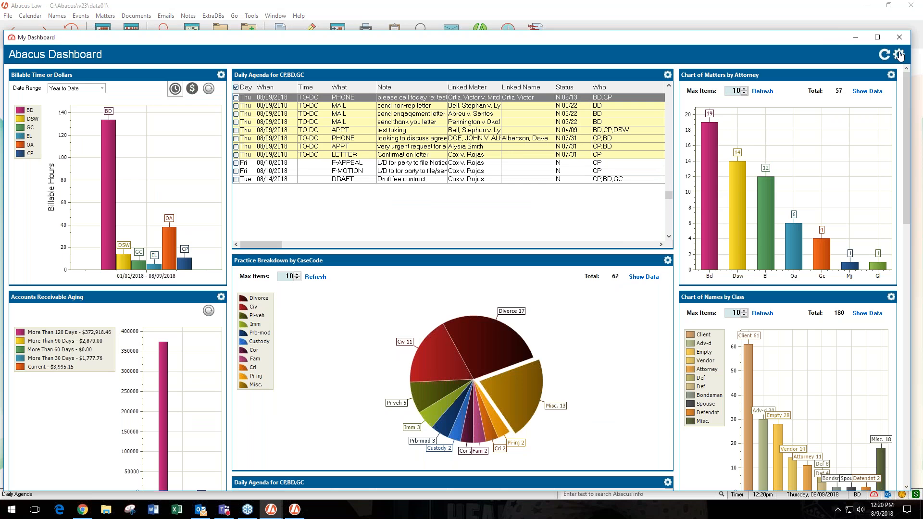
left_click(897, 54)
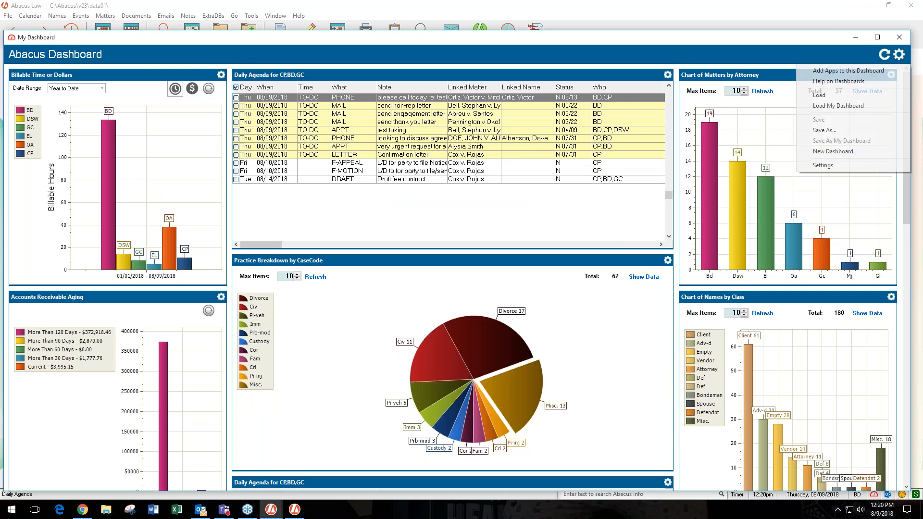
left_click(856, 71)
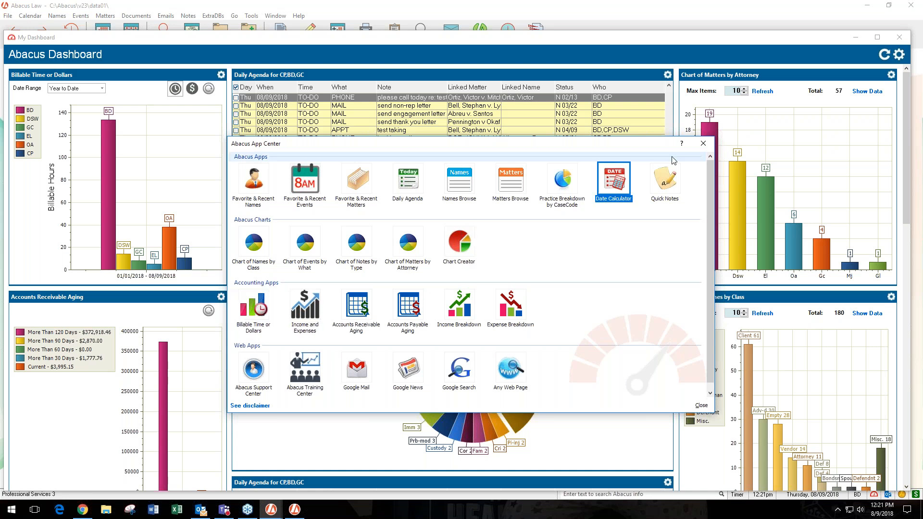
left_click(703, 144)
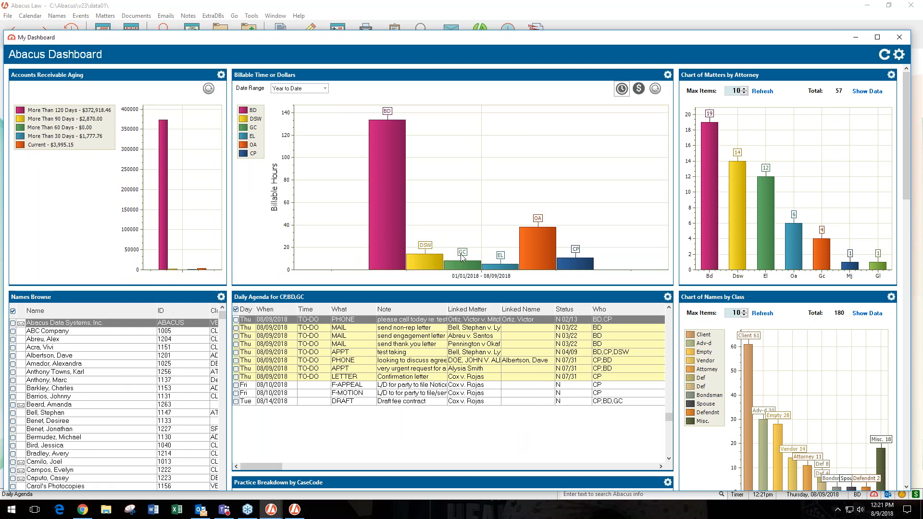
mouse_move(469, 267)
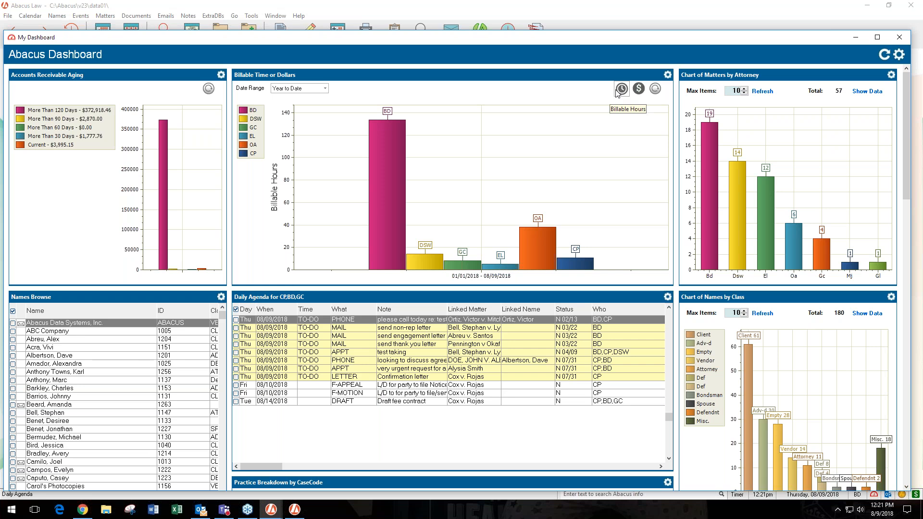
Compare the timekeepers' billable hours in the Billable Time or Dollars chart for Last Month, This Month and Today
left_click(325, 89)
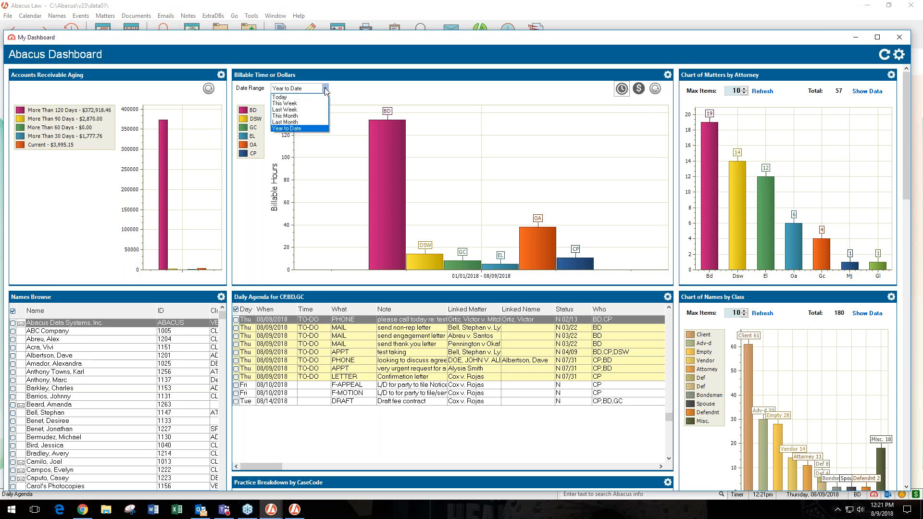
left_click(317, 123)
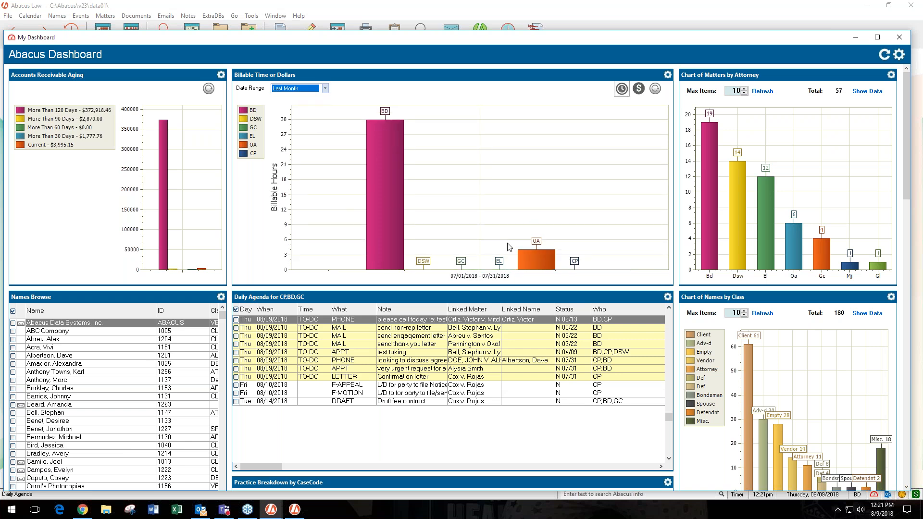
mouse_move(529, 256)
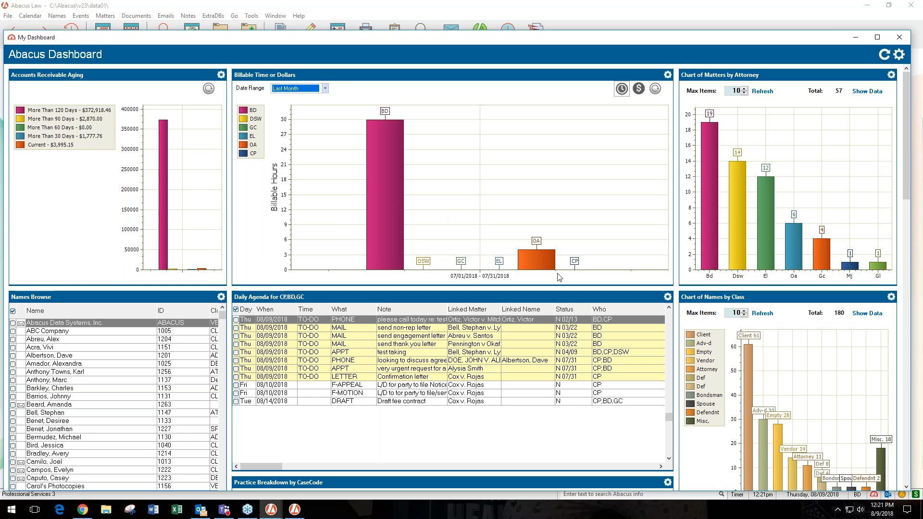
left_click(325, 88)
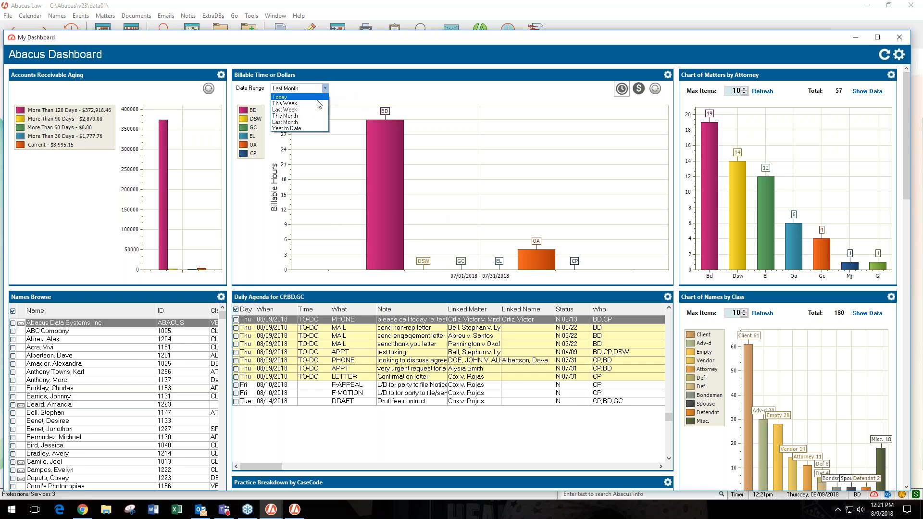
left_click(289, 116)
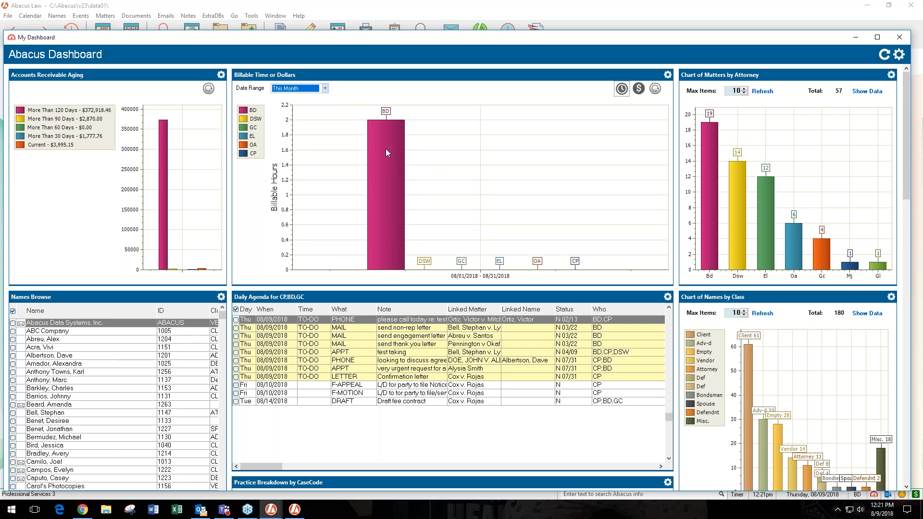
left_click(325, 89)
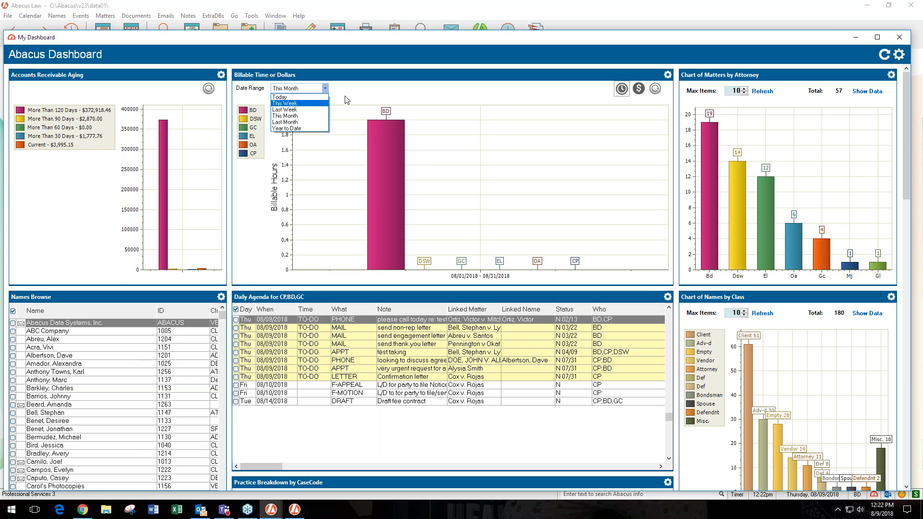
key("Up")
key("Return")
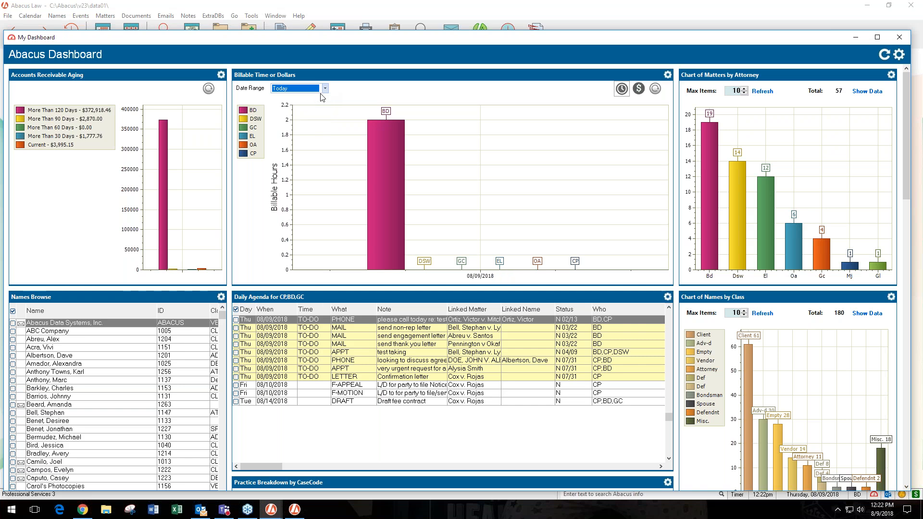
Set the chart's date range to Year to Date, view it in billable dollars, and return it to billable hours
left_click(326, 88)
left_click(309, 128)
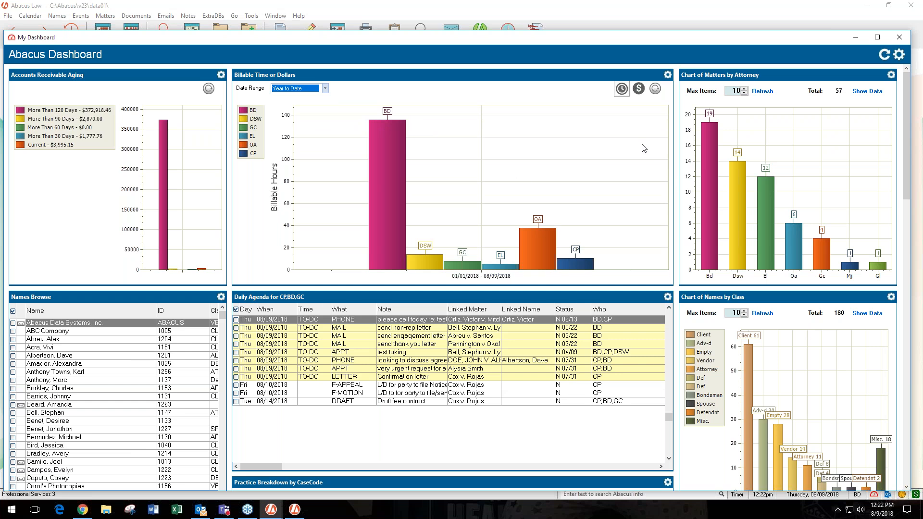
left_click(639, 89)
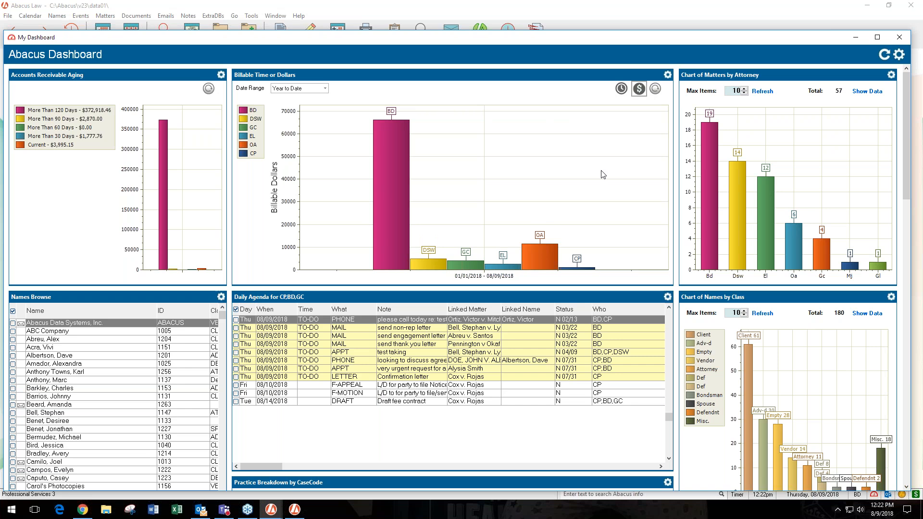
left_click(621, 90)
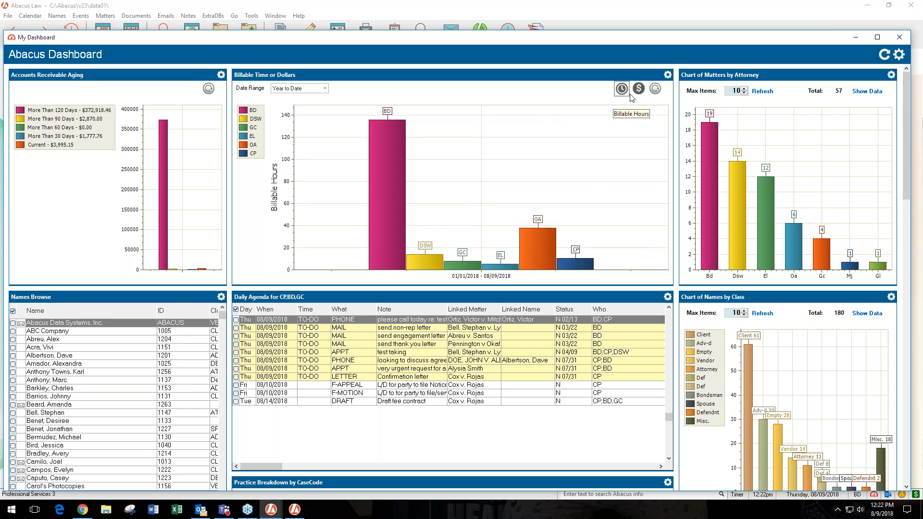
Minimize the dashboard and the open matter window so that the Daily Organizer is in front
left_click(855, 37)
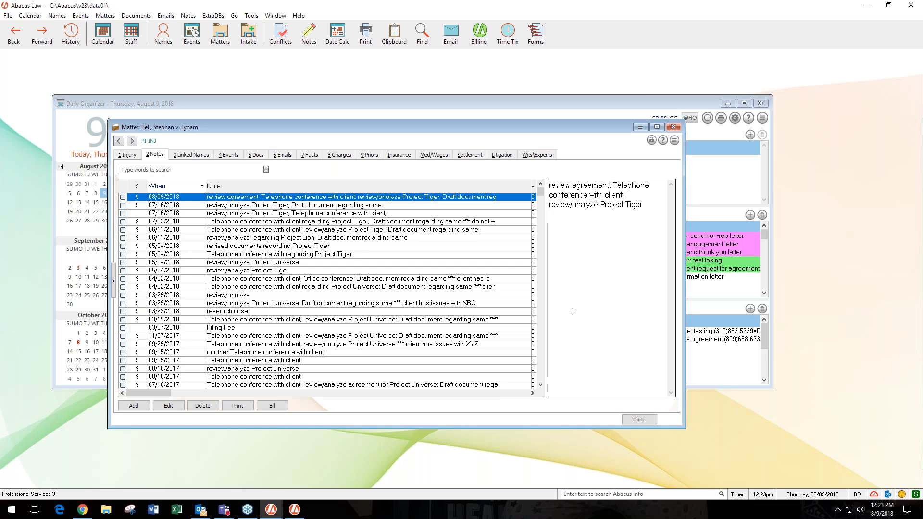
left_click(903, 292)
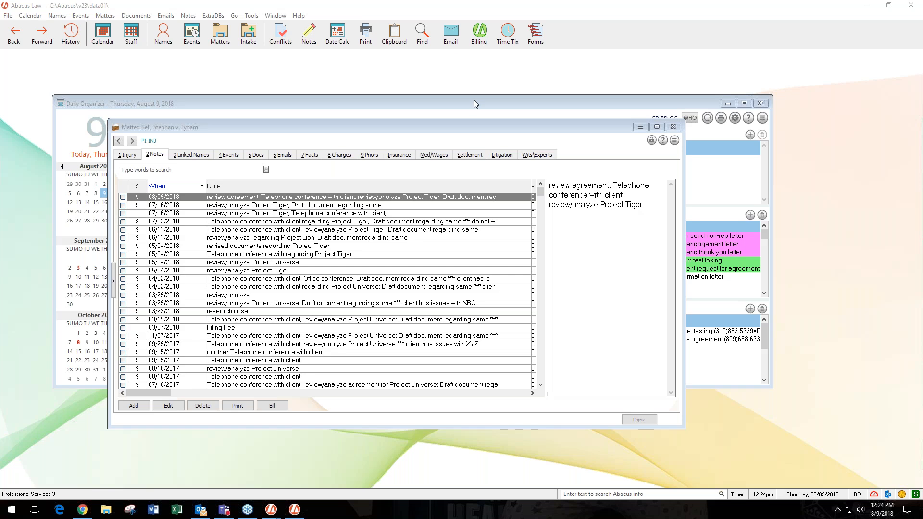
left_click(631, 130)
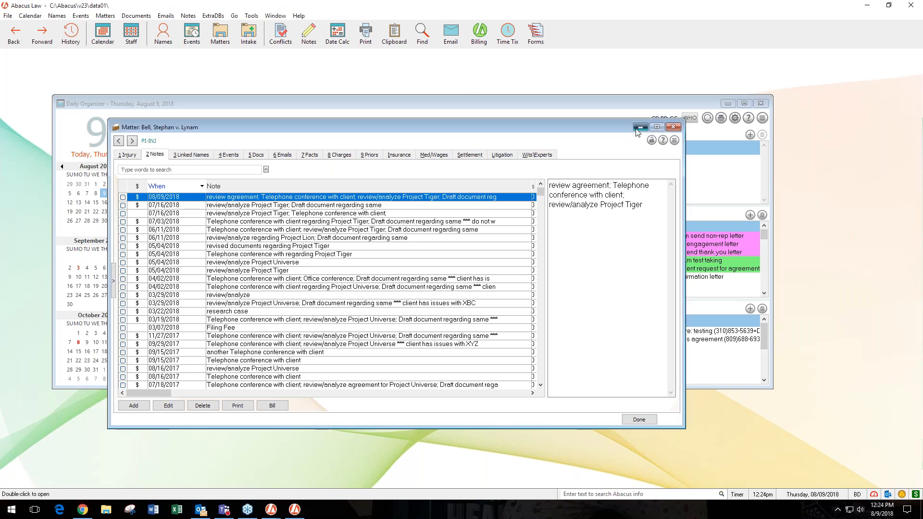
left_click(639, 127)
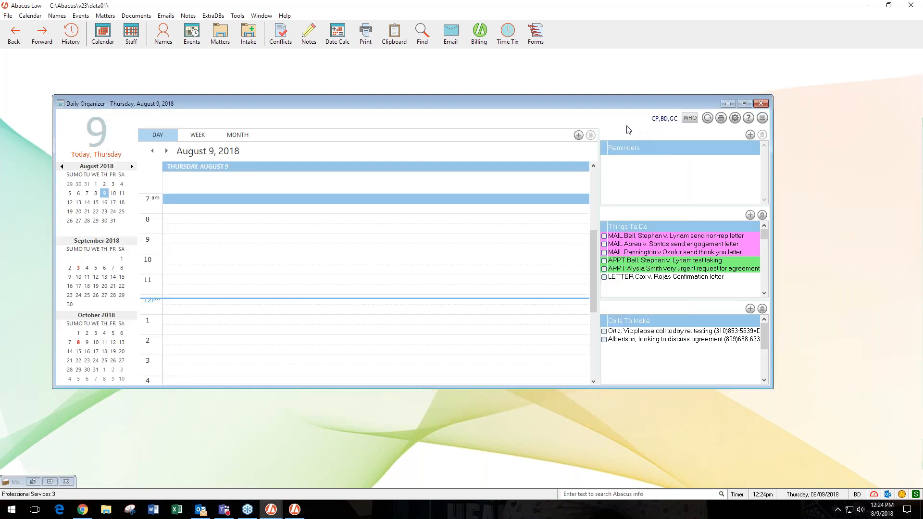
Open Abacus Accounting from the billing command, dismiss the unposted items notice, and decline merging the recurring journal entry
left_click(479, 43)
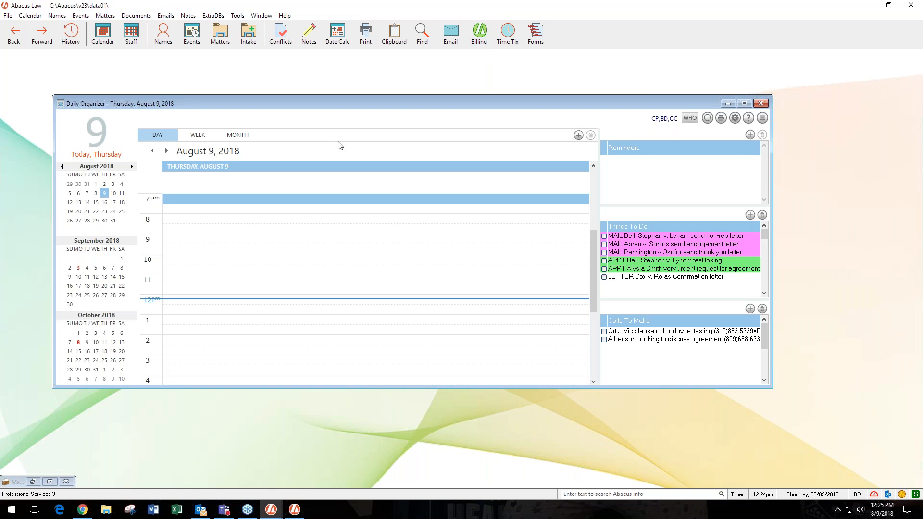
left_click(480, 36)
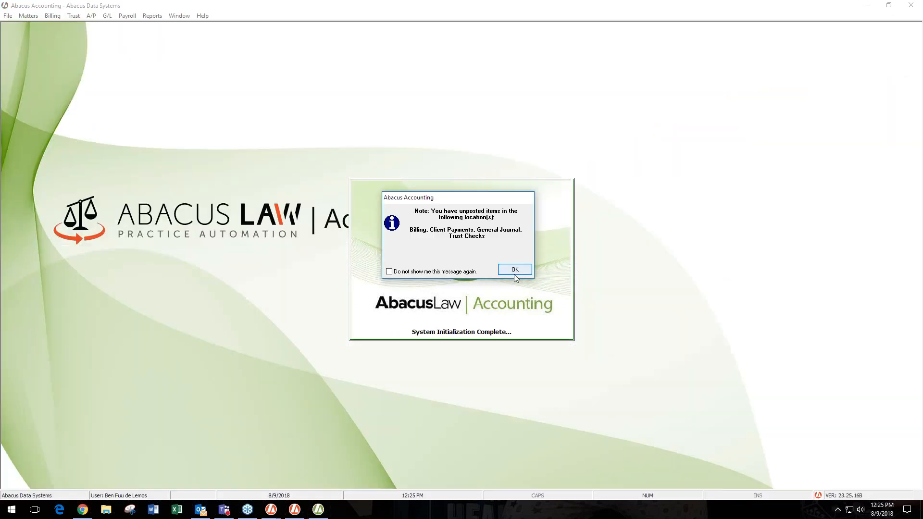
left_click(513, 270)
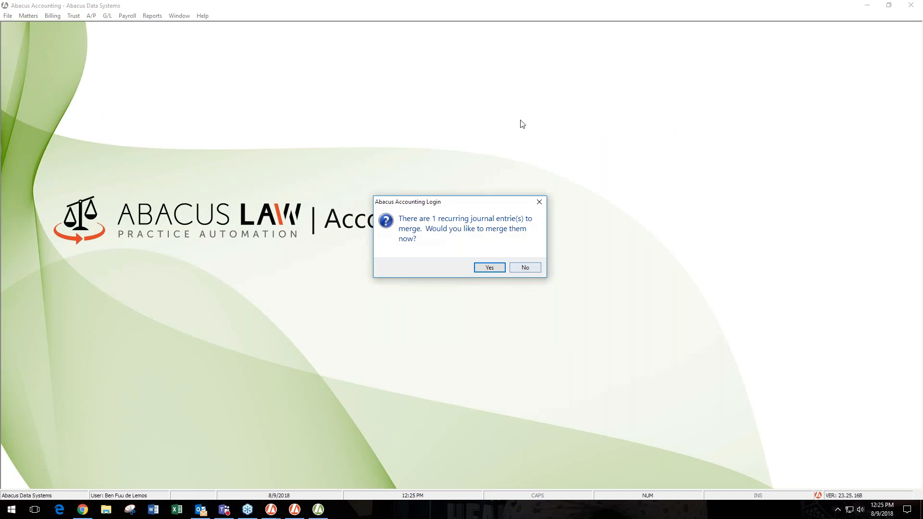
left_click(524, 268)
Inspect the general details and rate levels of activity code A101 in the accounting setup, and close the activity codes without changes
left_click(8, 15)
mouse_move(15, 30)
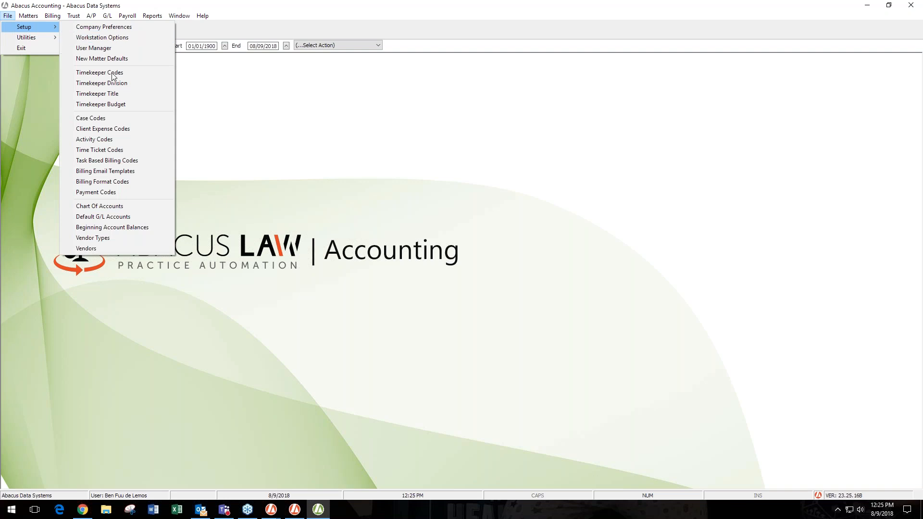
left_click(95, 139)
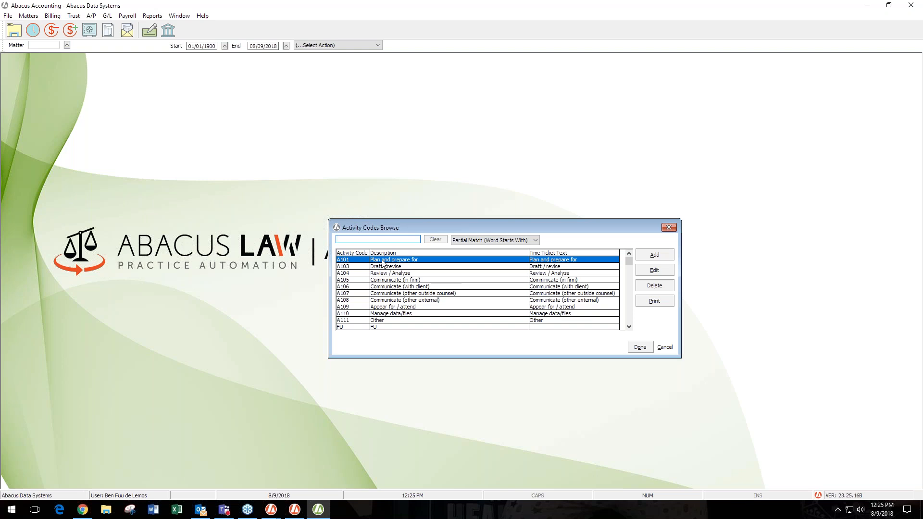
left_click(654, 271)
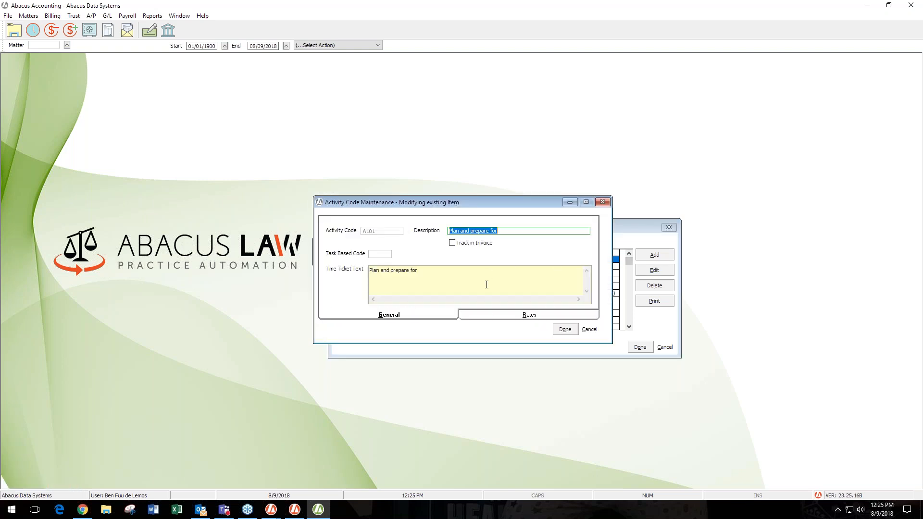
left_click(490, 316)
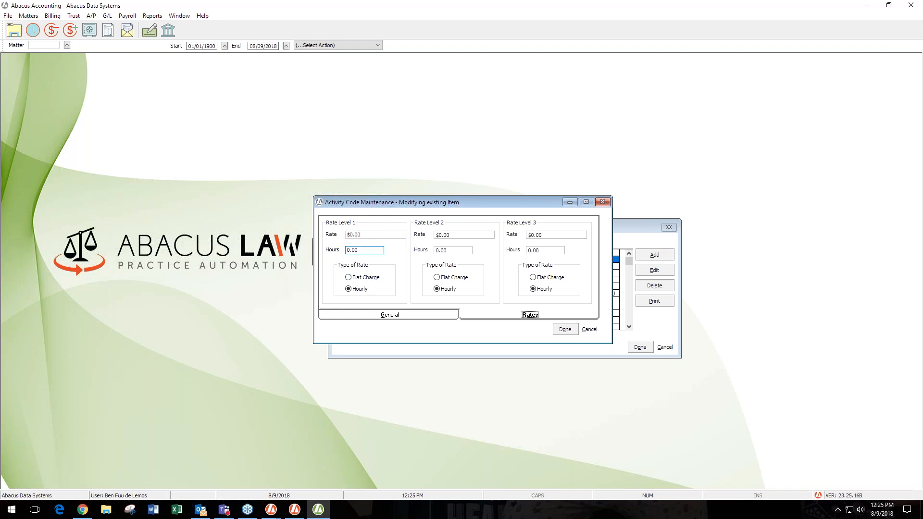
left_click_drag(466, 202, 673, 85)
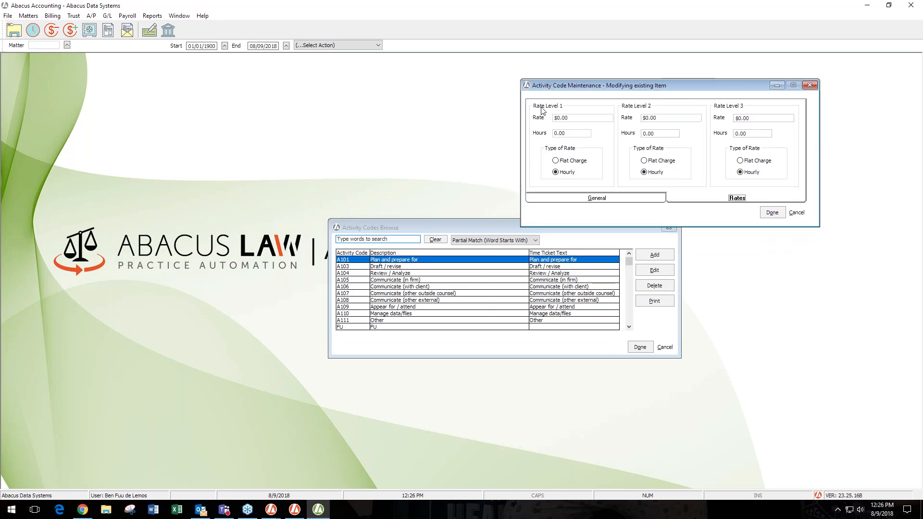
left_click(563, 134)
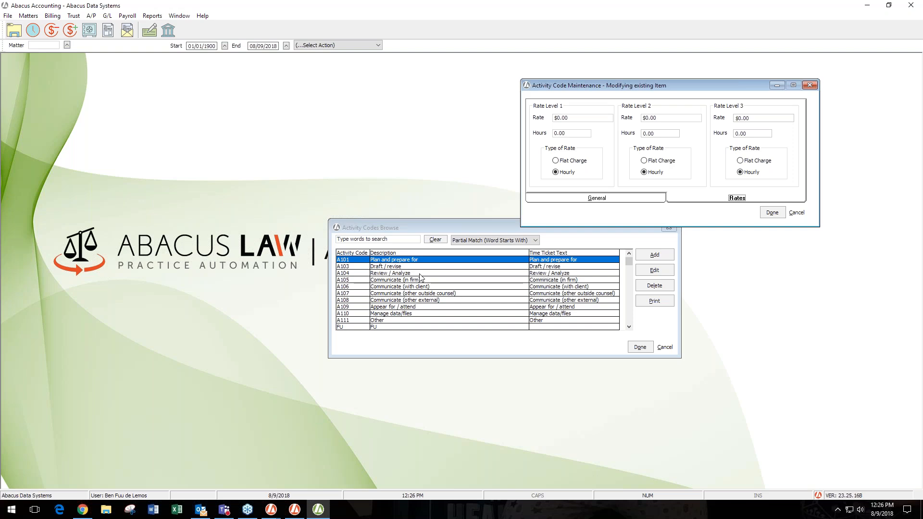
left_click(796, 214)
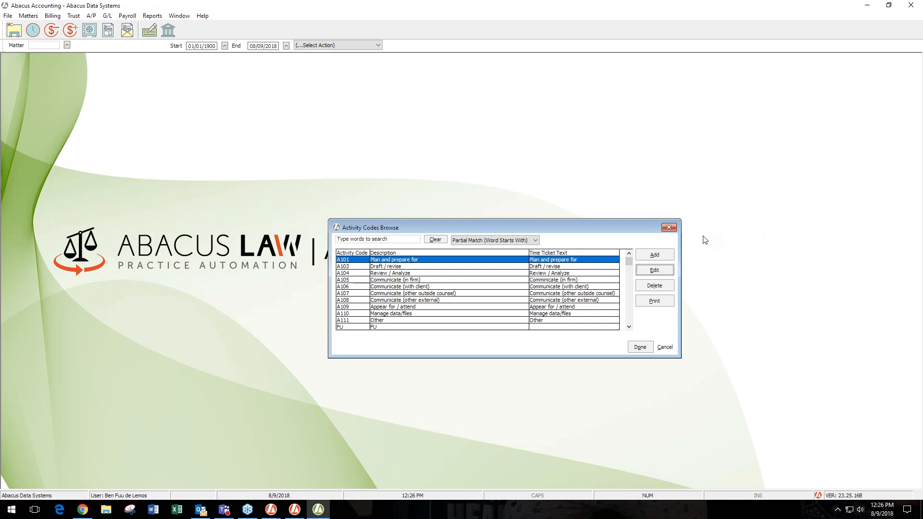
left_click(665, 348)
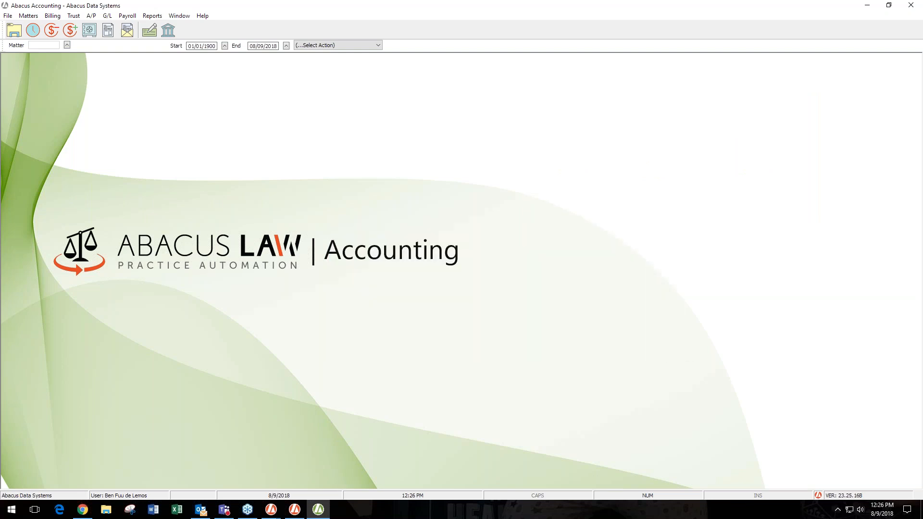
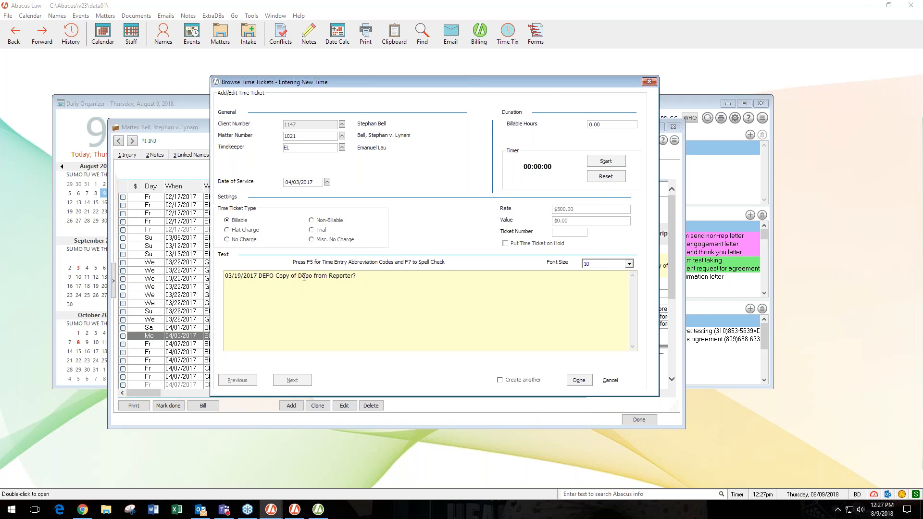
Review the text, rate and value of the time ticket for the 04/03/2017 deposition reminder, and close it without saving
left_click_drag(356, 276, 224, 278)
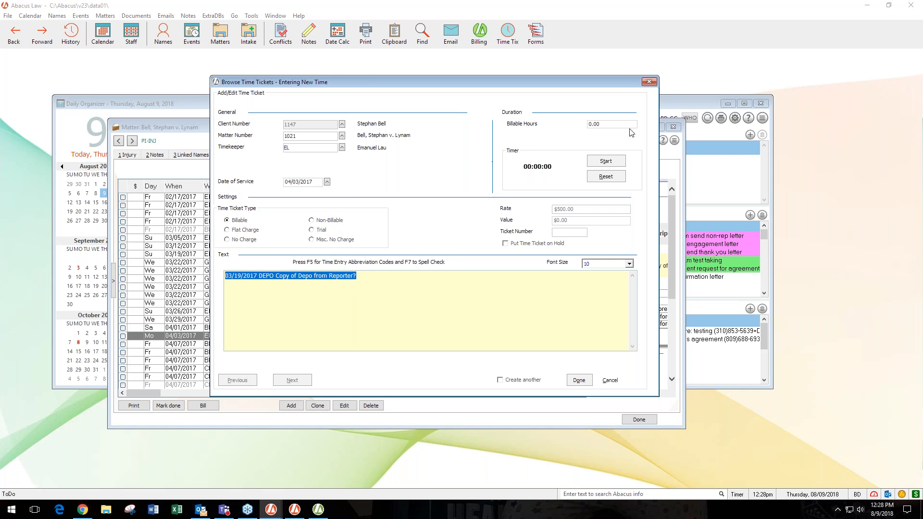
left_click(576, 209)
left_click(568, 220)
left_click(648, 83)
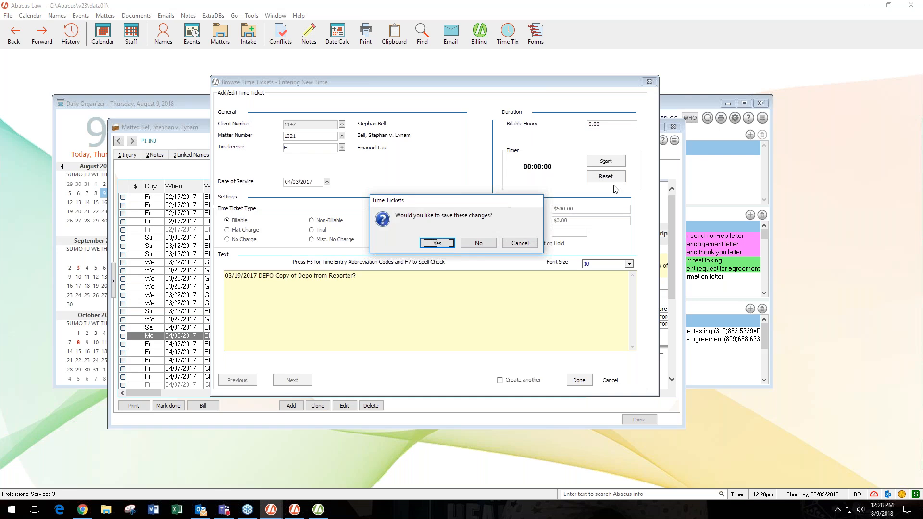
left_click(478, 244)
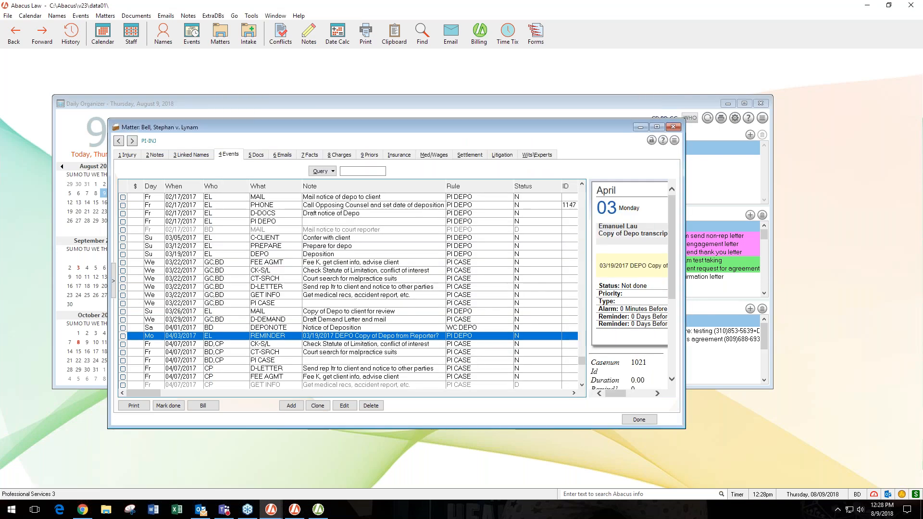
left_click(893, 385)
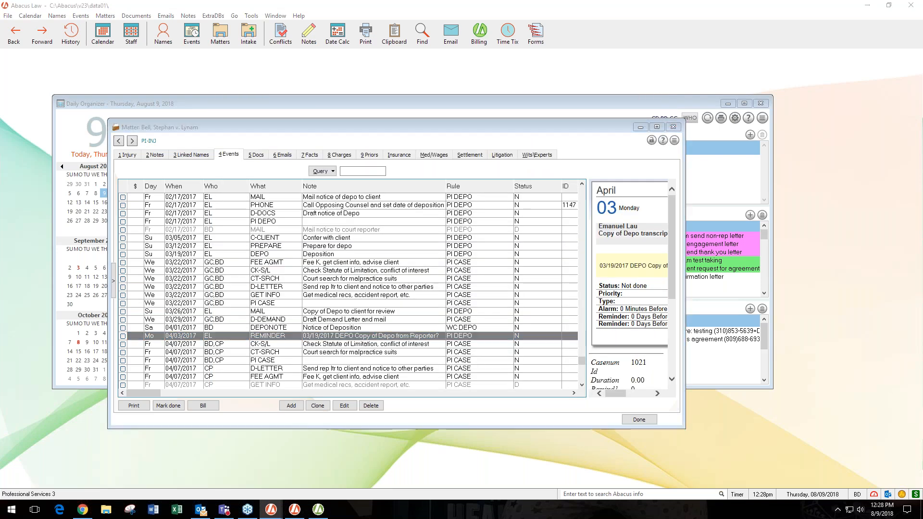